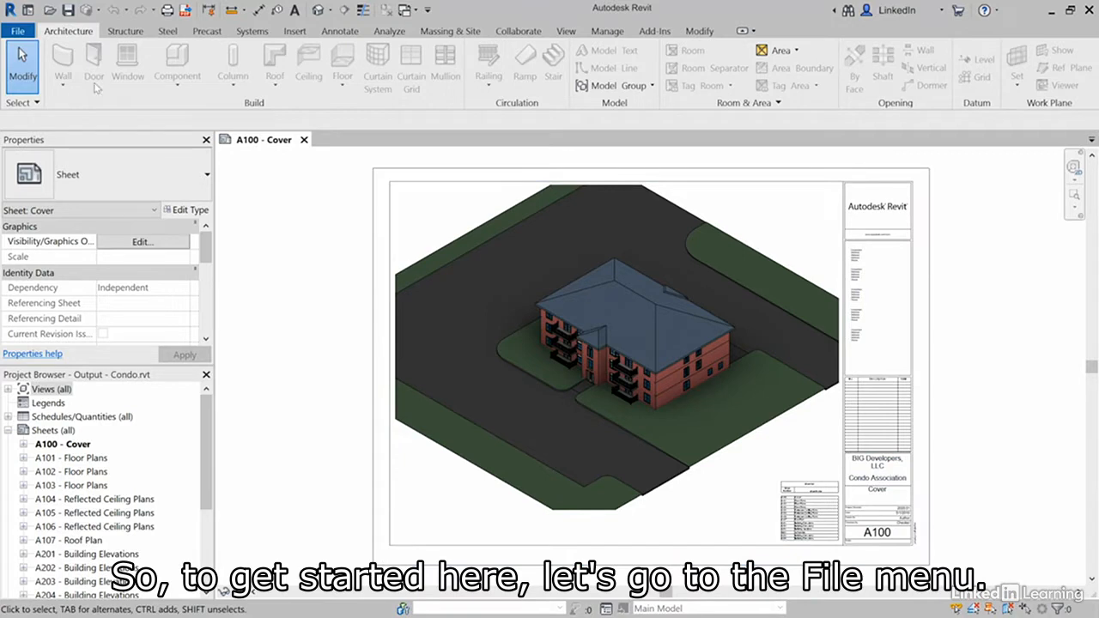
# Step: Open the print settings for the cover sheet and review the available printers, keeping the HP OfficeJet Pro 7740 series
pyautogui.click(21, 32)
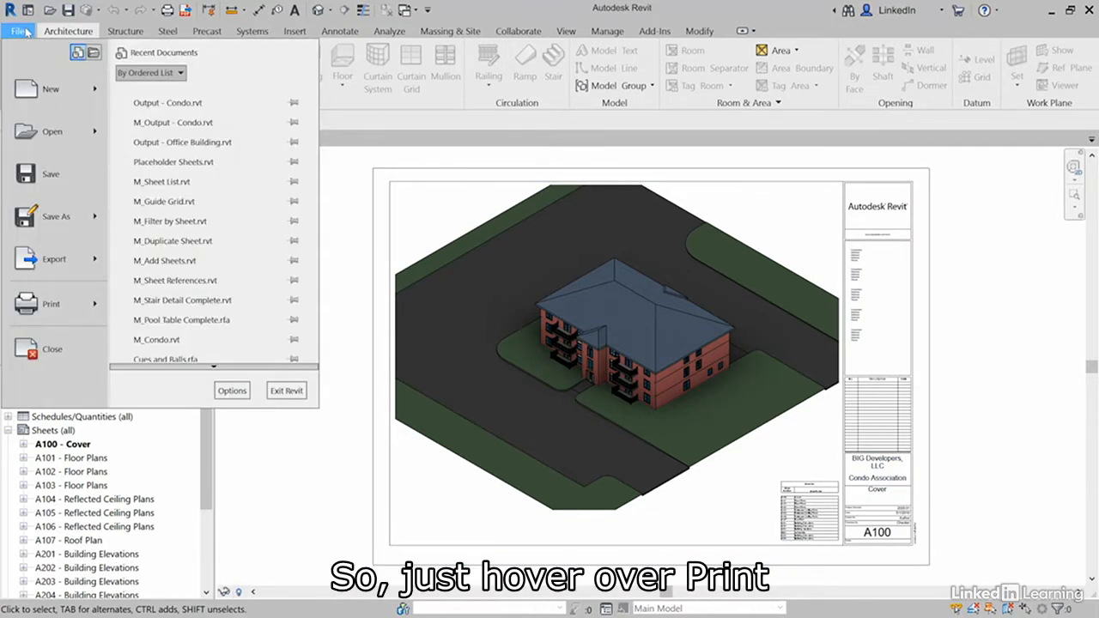
pyautogui.moveTo(16, 316)
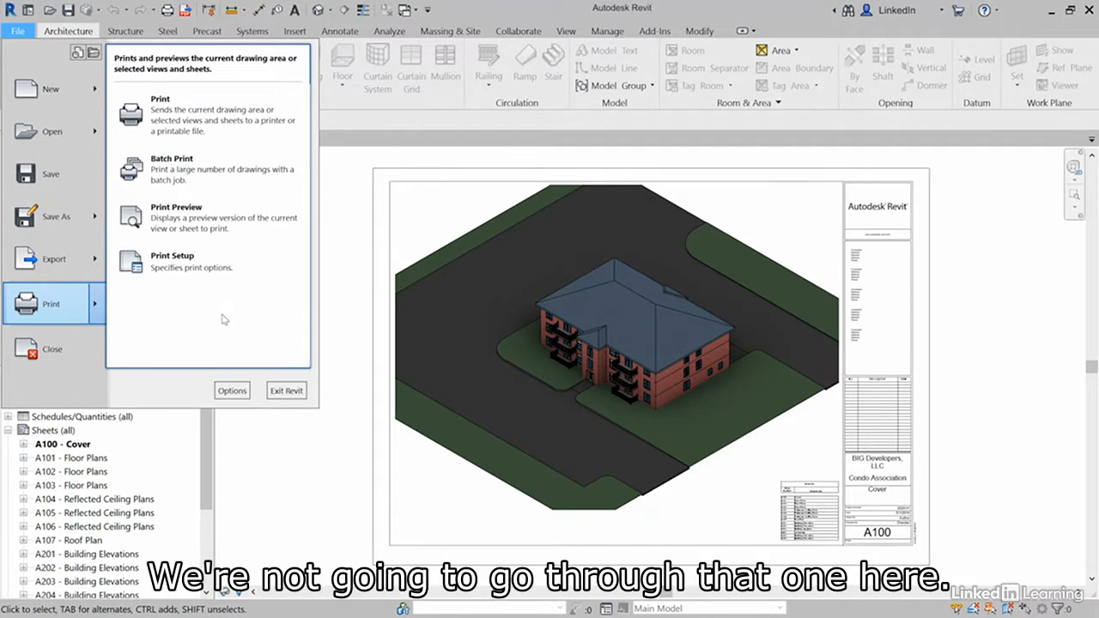
pyautogui.click(143, 124)
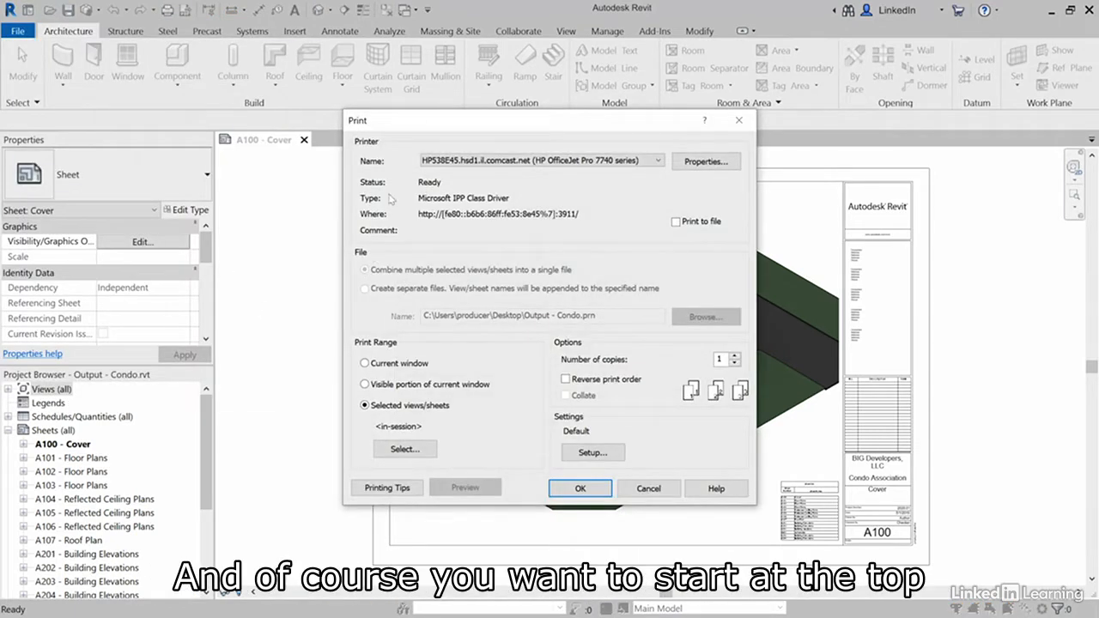
pyautogui.click(524, 160)
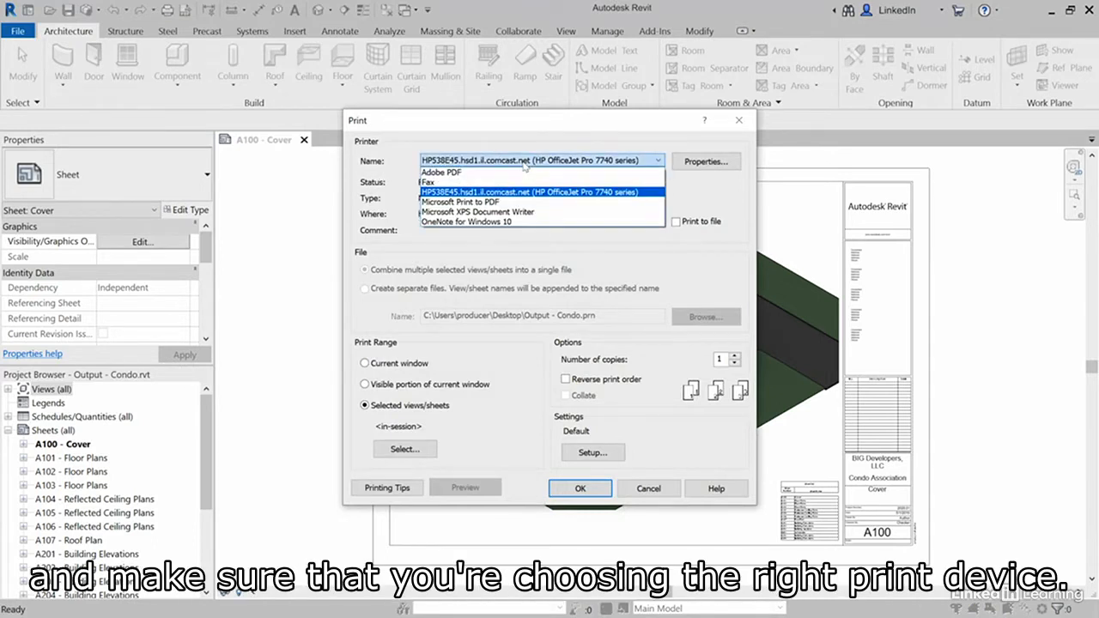
pyautogui.click(523, 161)
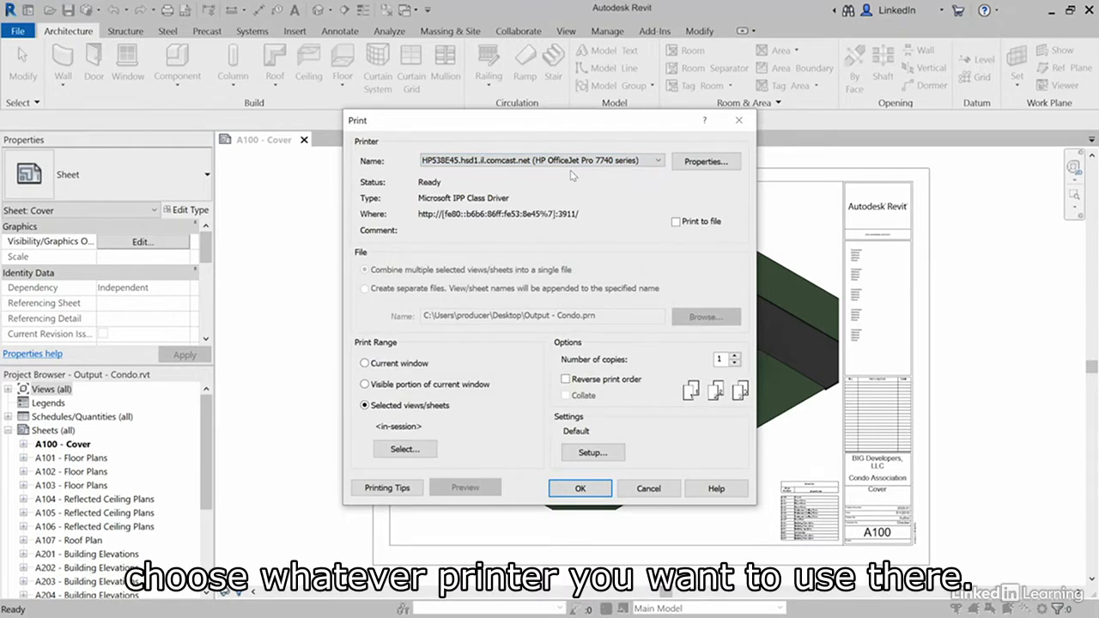
# Step: Set the print range to the current window, preview the cover sheet, and close the preview
pyautogui.click(402, 363)
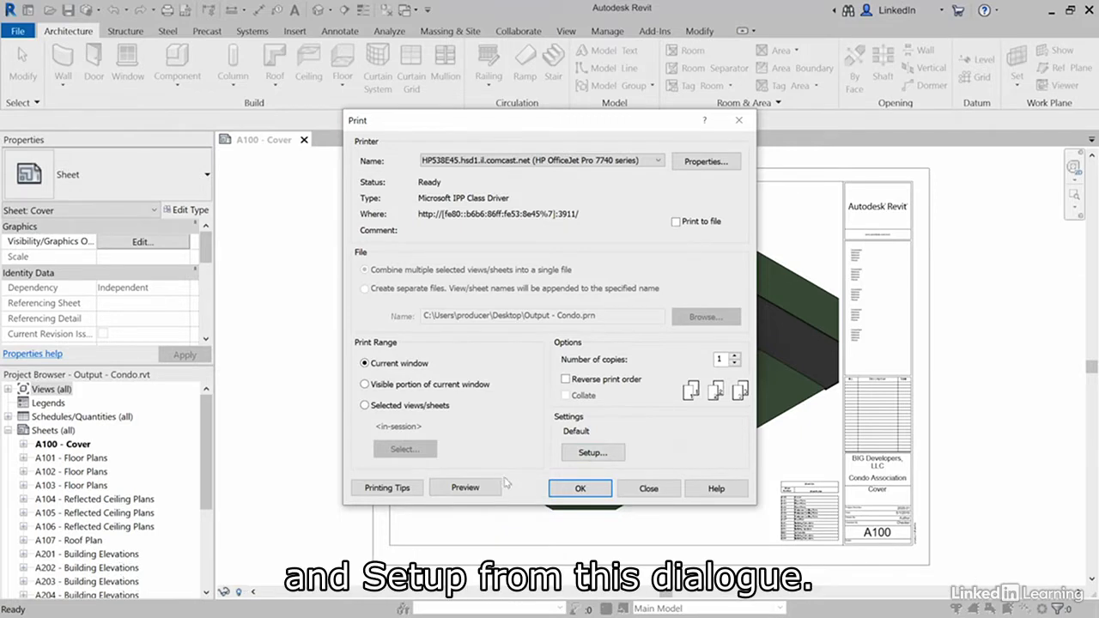
pyautogui.click(464, 488)
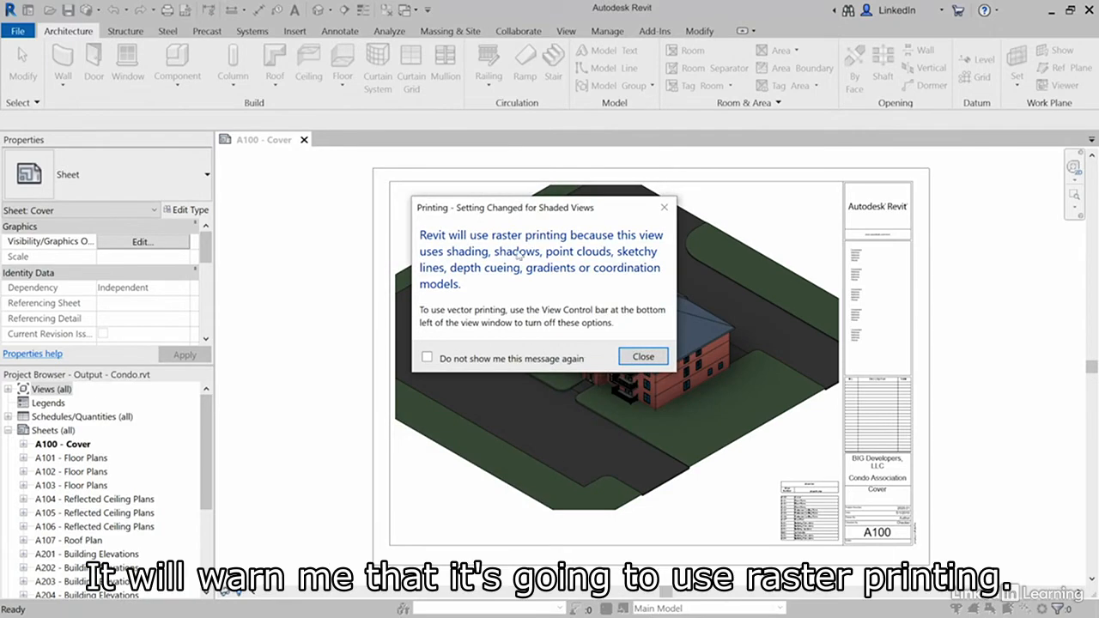
pyautogui.click(637, 359)
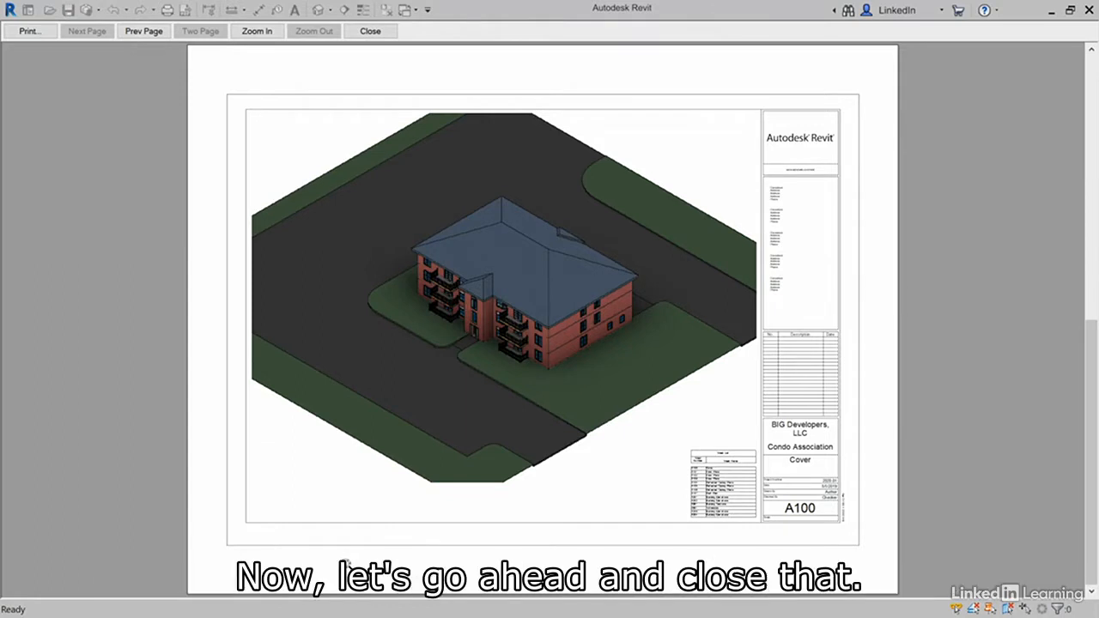
pyautogui.click(370, 31)
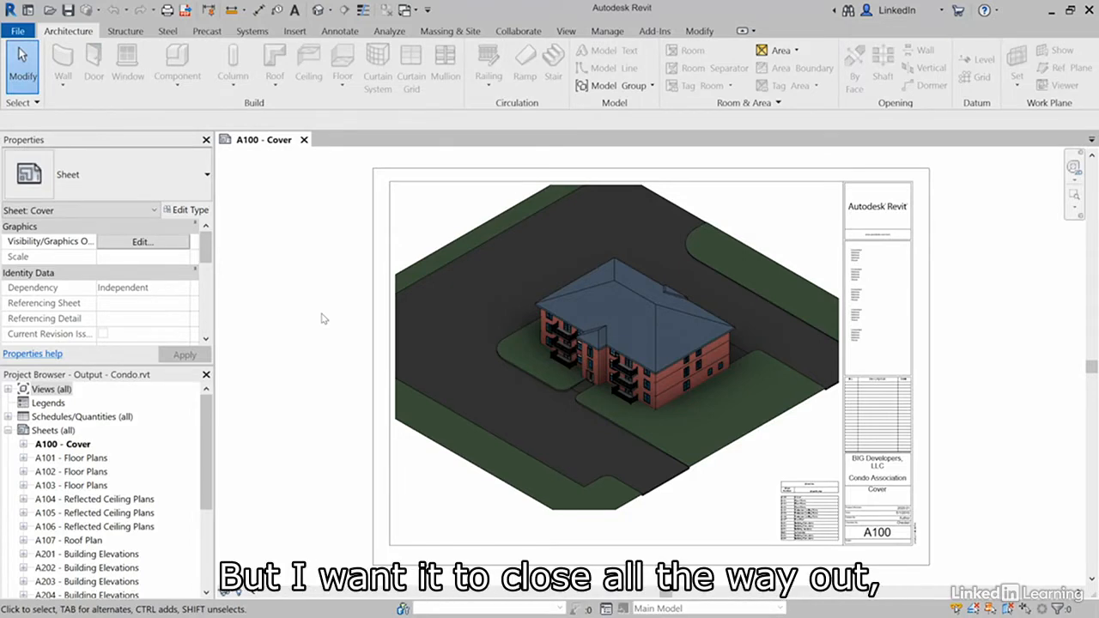
# Step: Open sheet A101 - Floor Plans and frame the area around the patio, section tag and Unit Schedule
pyautogui.doubleClick(69, 460)
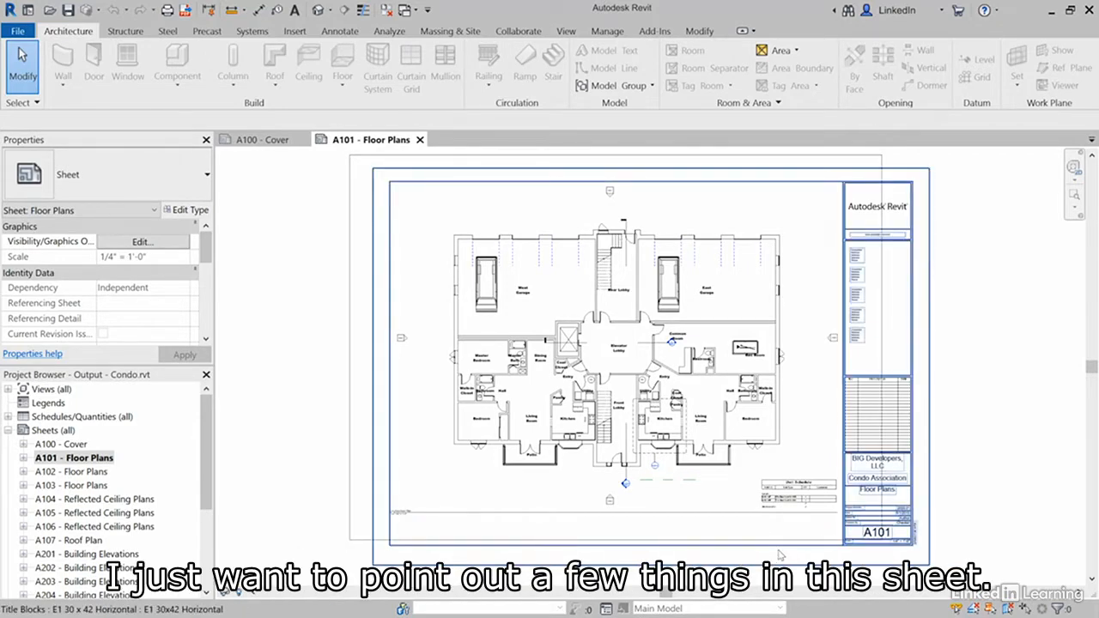
pyautogui.scroll(4, 780, 554)
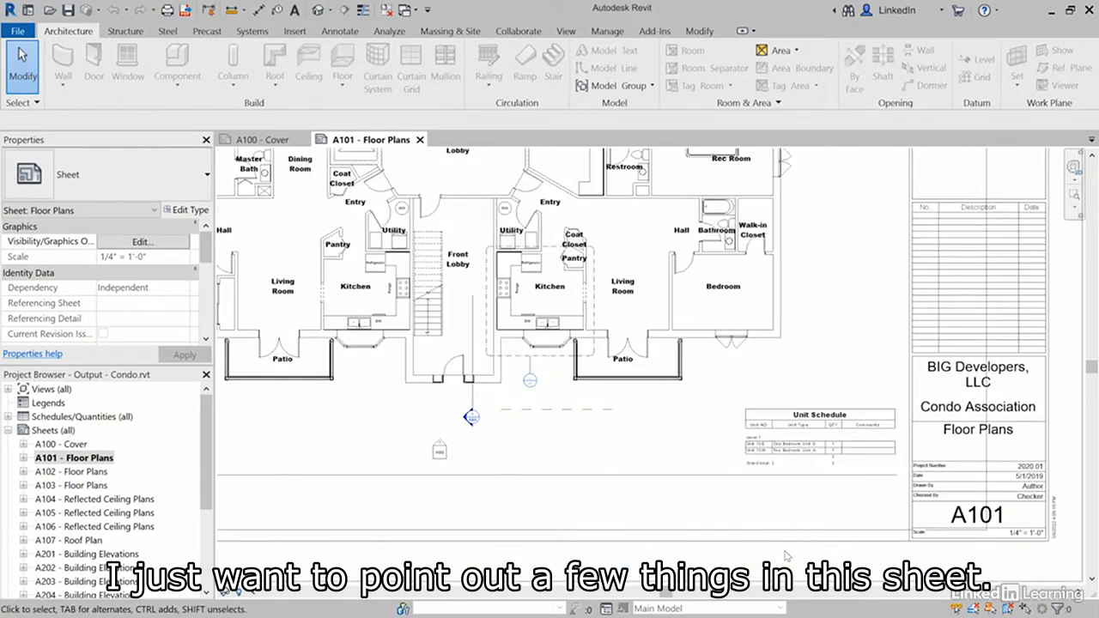
pyautogui.scroll(3, 779, 524)
pyautogui.scroll(1, 762, 522)
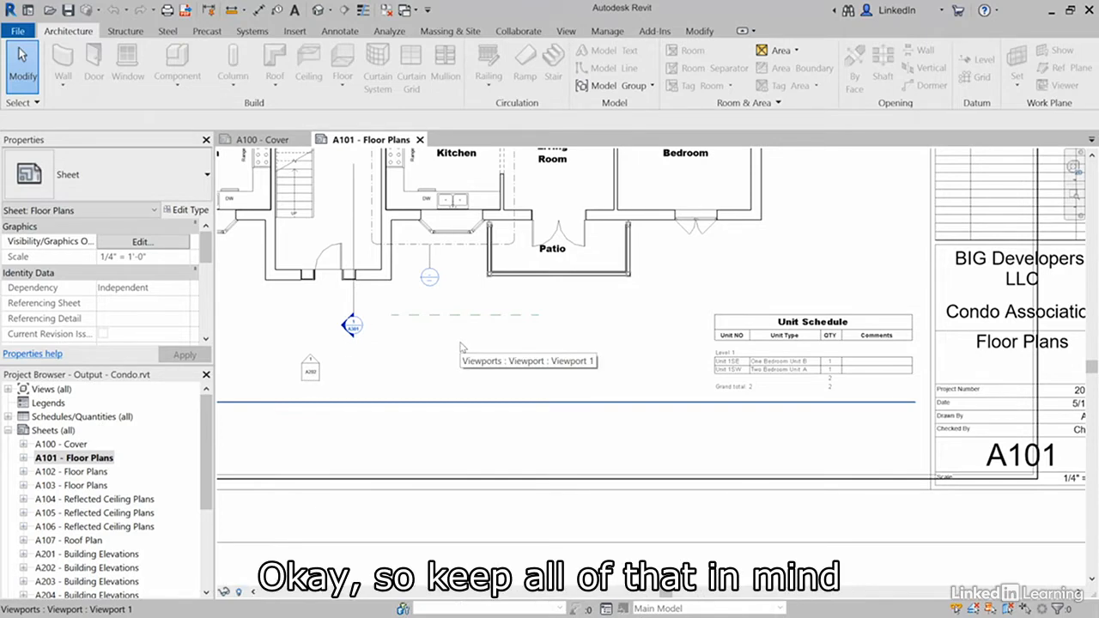
pyautogui.scroll(2, 501, 346)
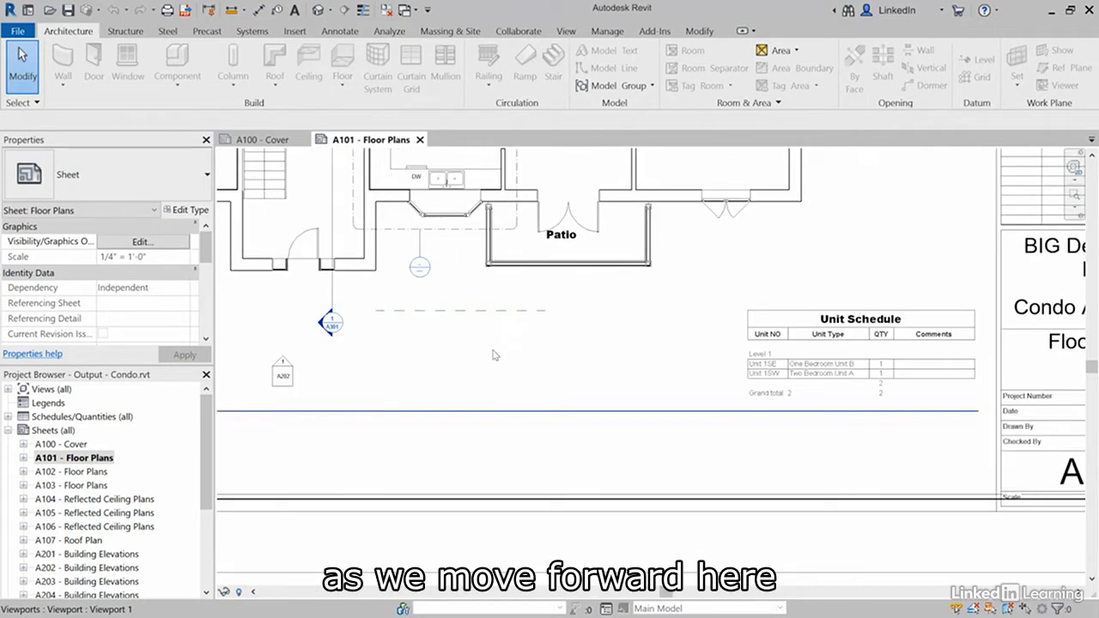
pyautogui.moveTo(490, 353); pyautogui.dragTo(456, 351, button='middle')
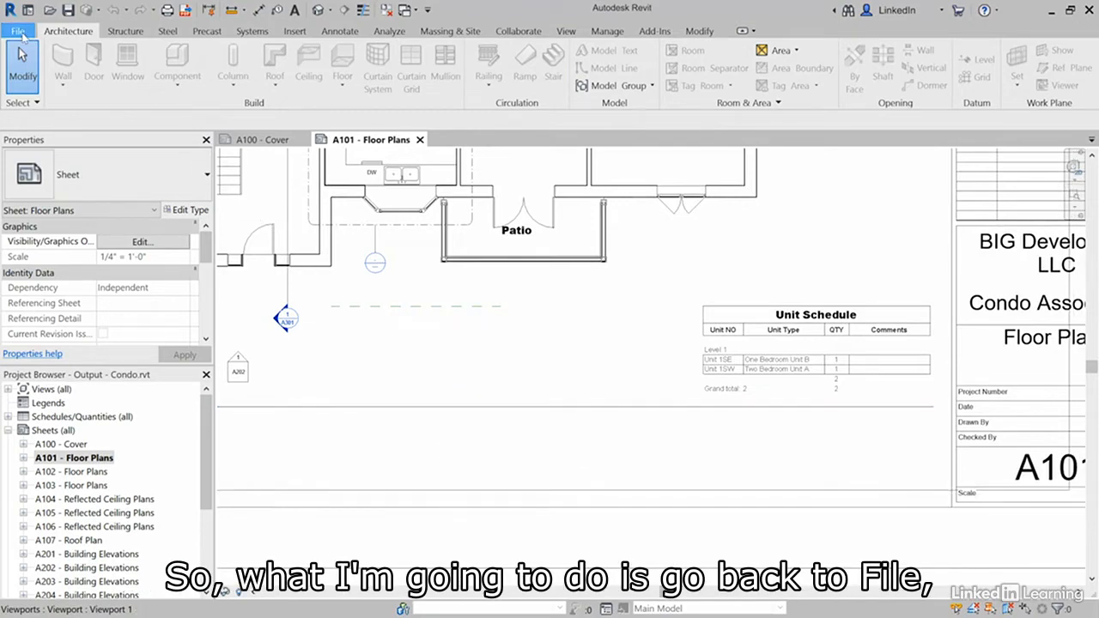
# Step: Set the print range for sheet A101 to the visible portion of the current window and preview it
pyautogui.click(21, 33)
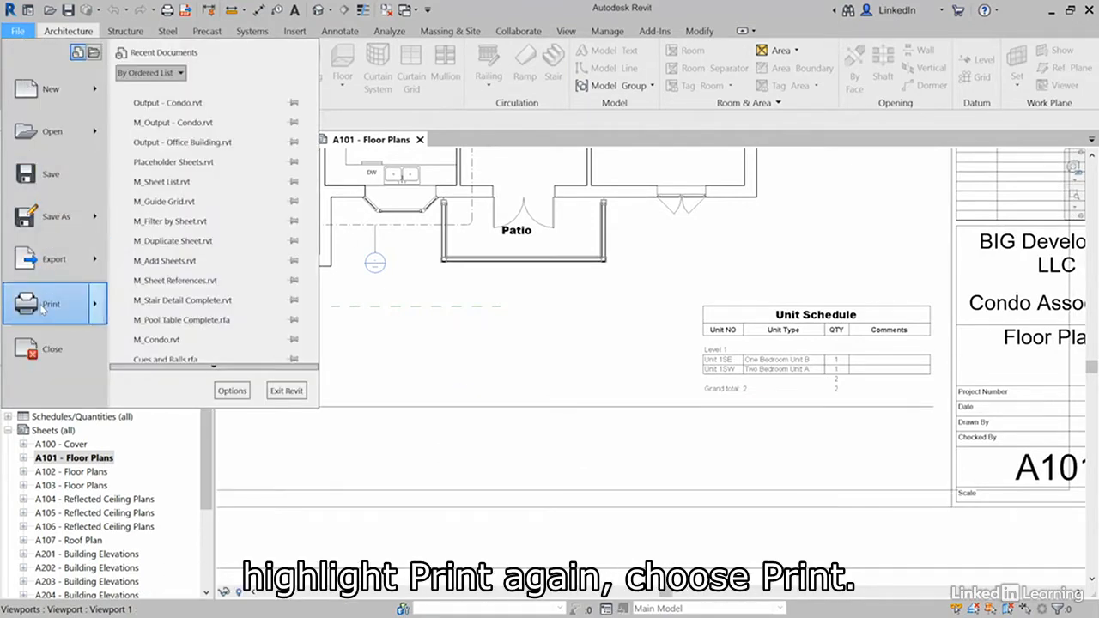
pyautogui.moveTo(41, 308)
pyautogui.click(194, 115)
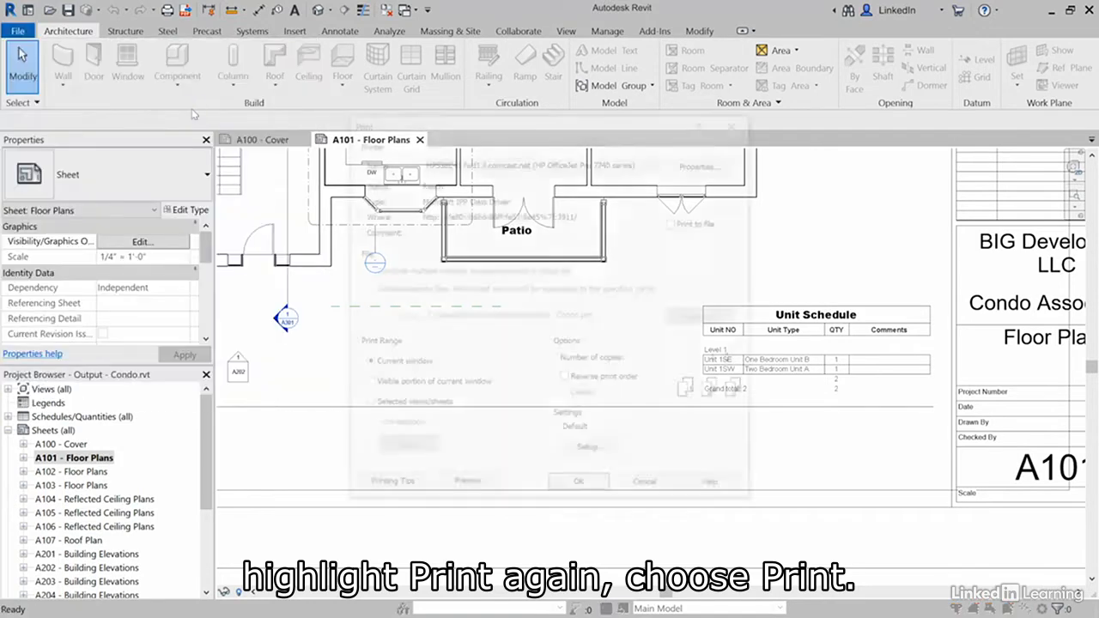
pyautogui.moveTo(506, 113); pyautogui.dragTo(746, 43)
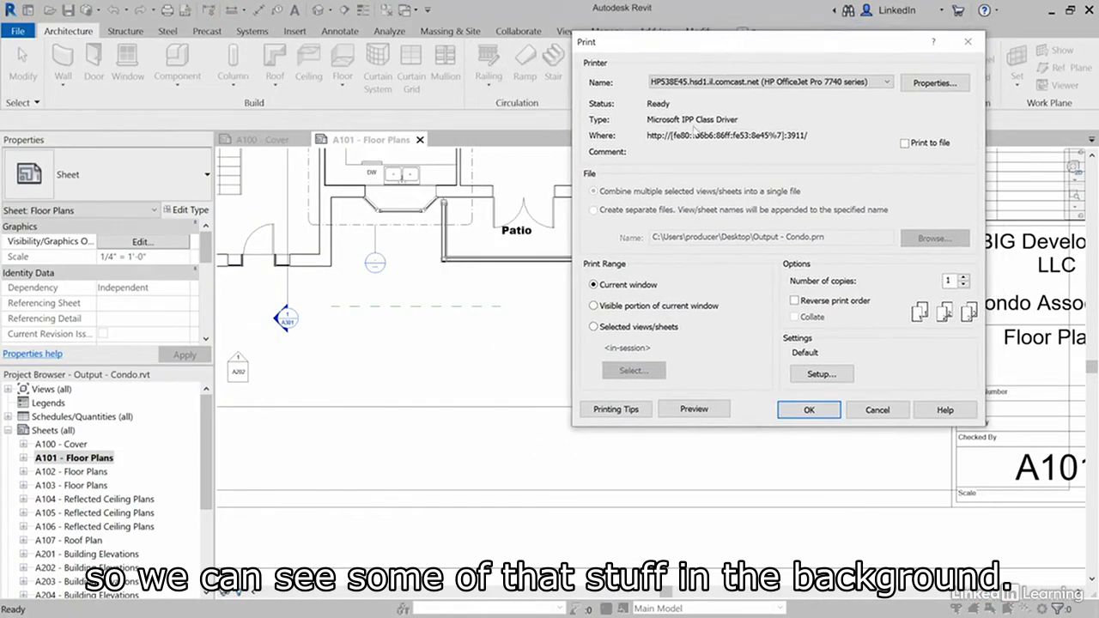
pyautogui.click(611, 308)
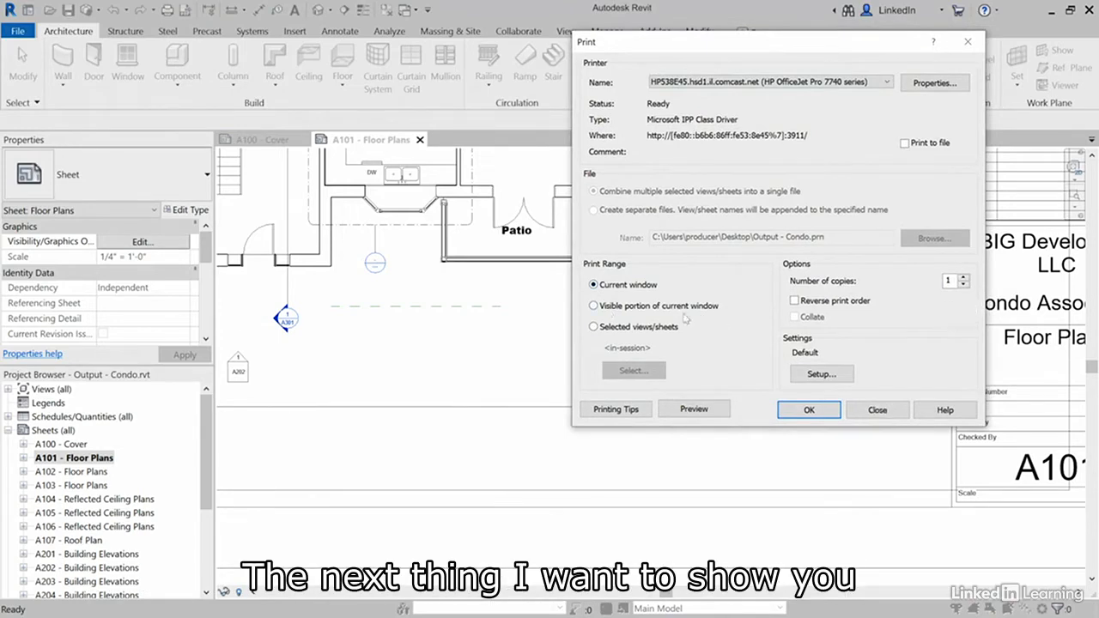
pyautogui.click(714, 409)
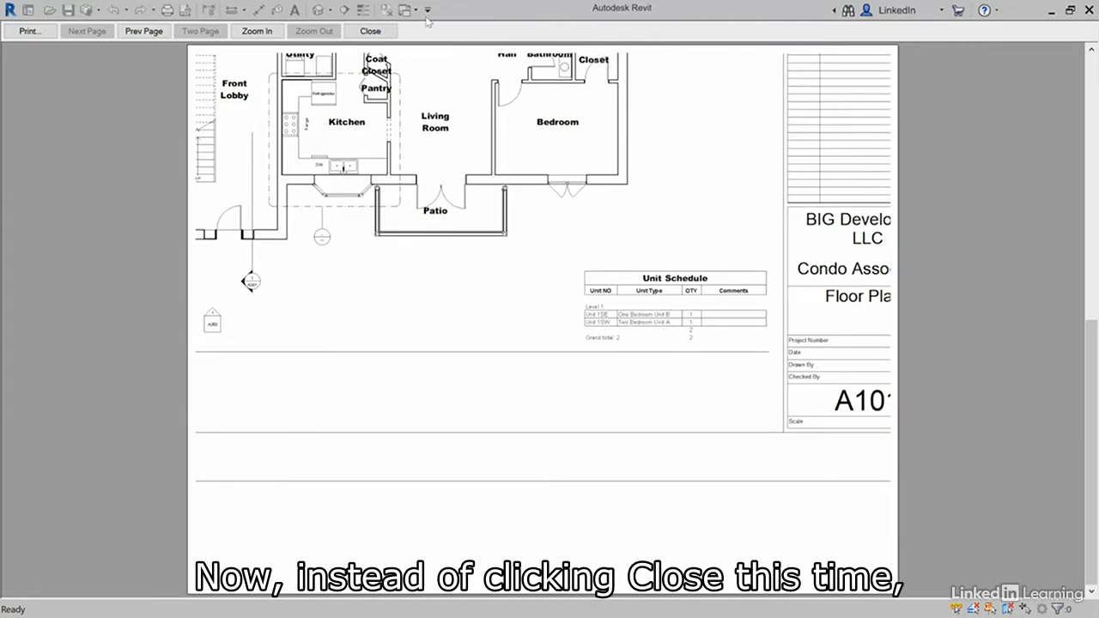
# Step: Return from the preview to the print settings and set the paper size to Tabloid in Print Setup
pyautogui.click(29, 32)
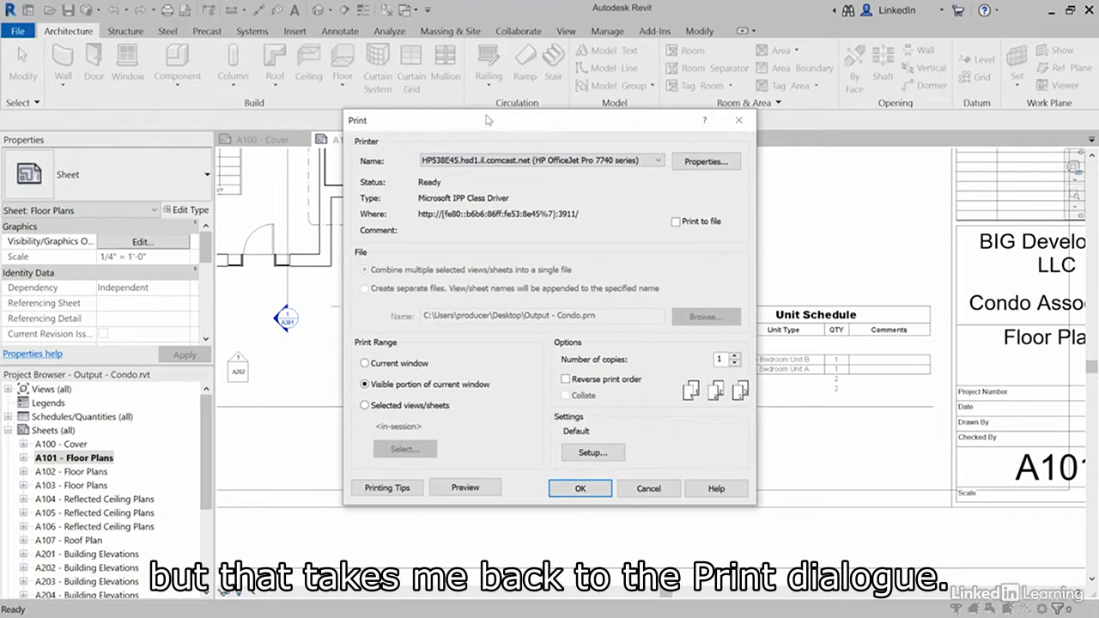
pyautogui.moveTo(486, 121); pyautogui.dragTo(738, 45)
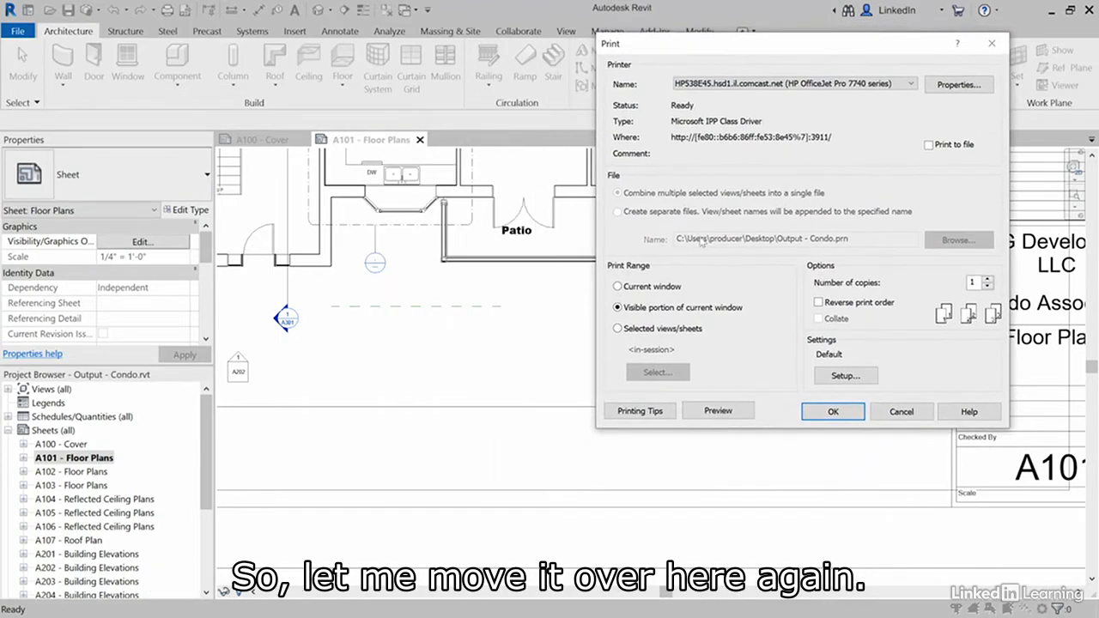
pyautogui.click(868, 378)
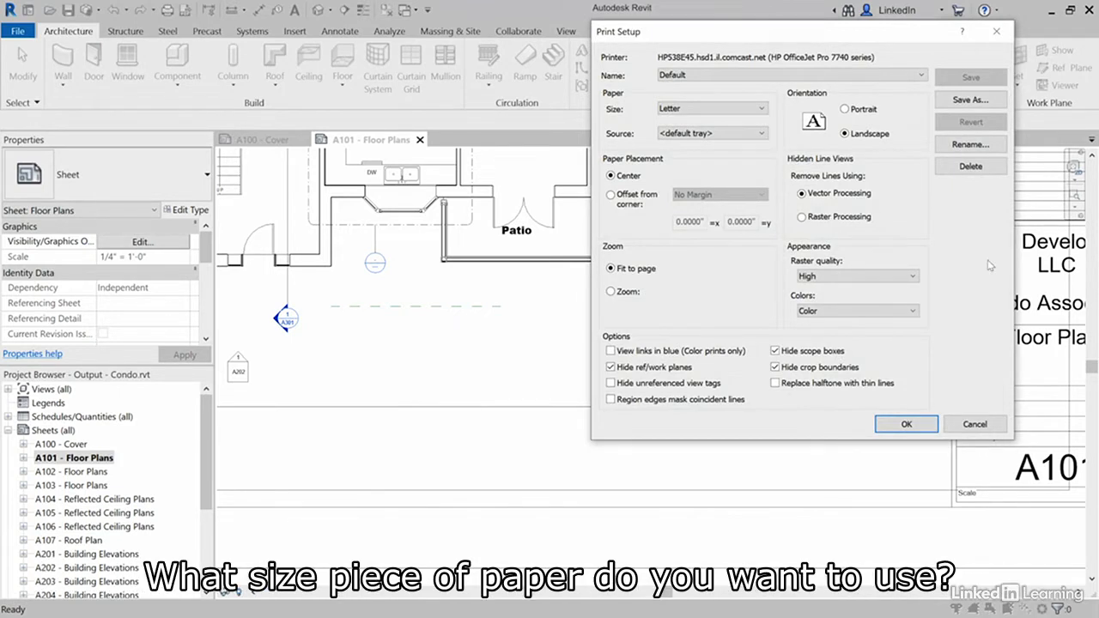
pyautogui.click(709, 110)
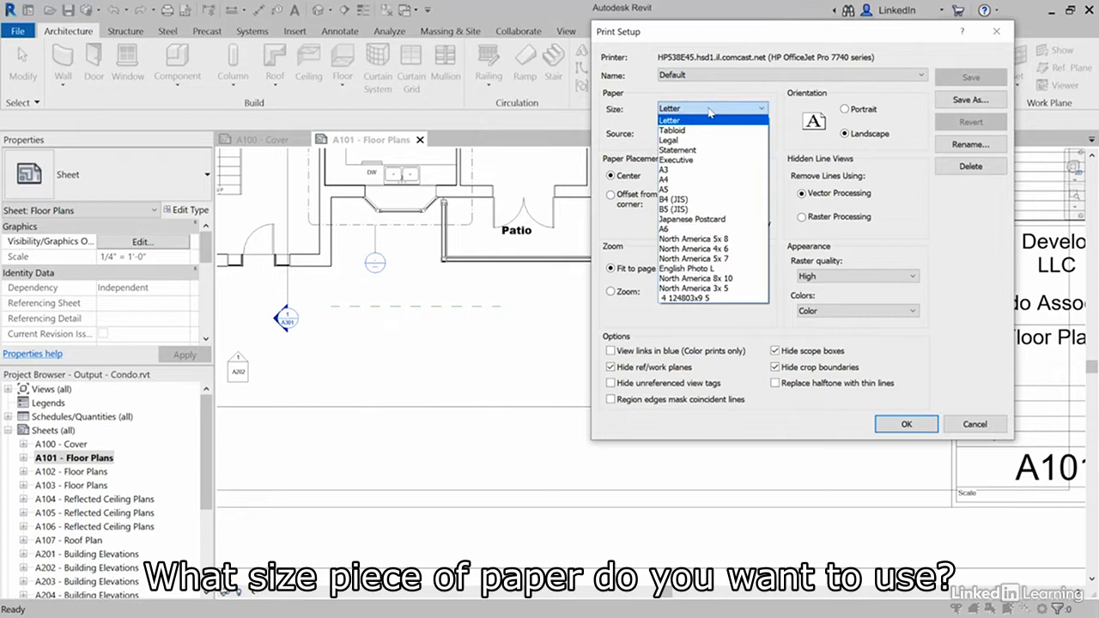
pyautogui.click(711, 130)
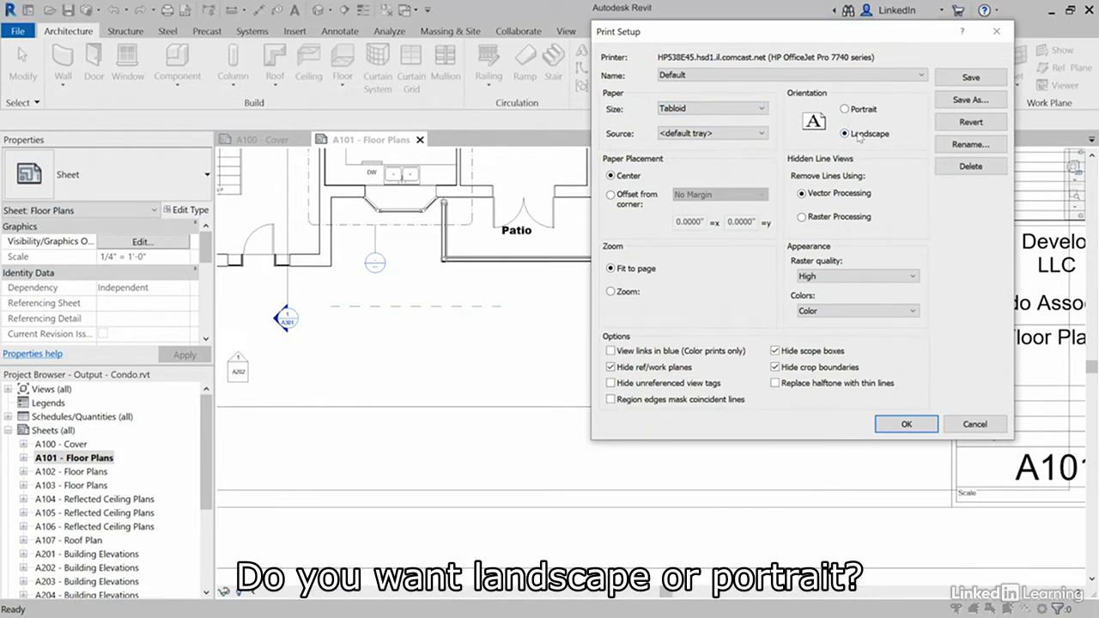
# Step: Set the paper placement to an offset from corner with No Margin and the print zoom to 50% size
pyautogui.click(634, 200)
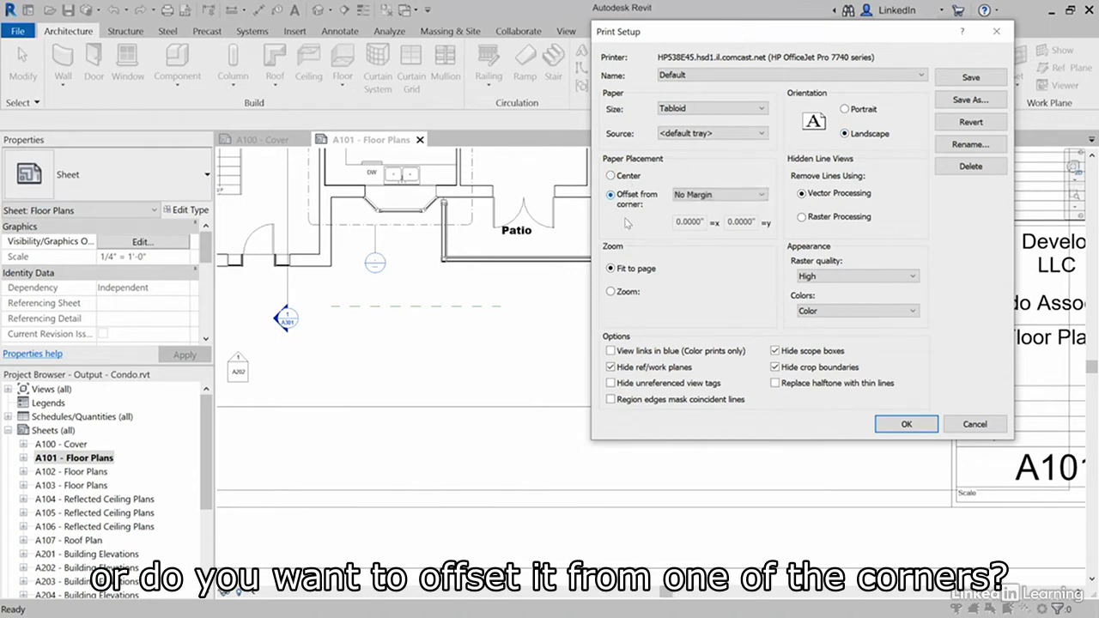
pyautogui.click(733, 196)
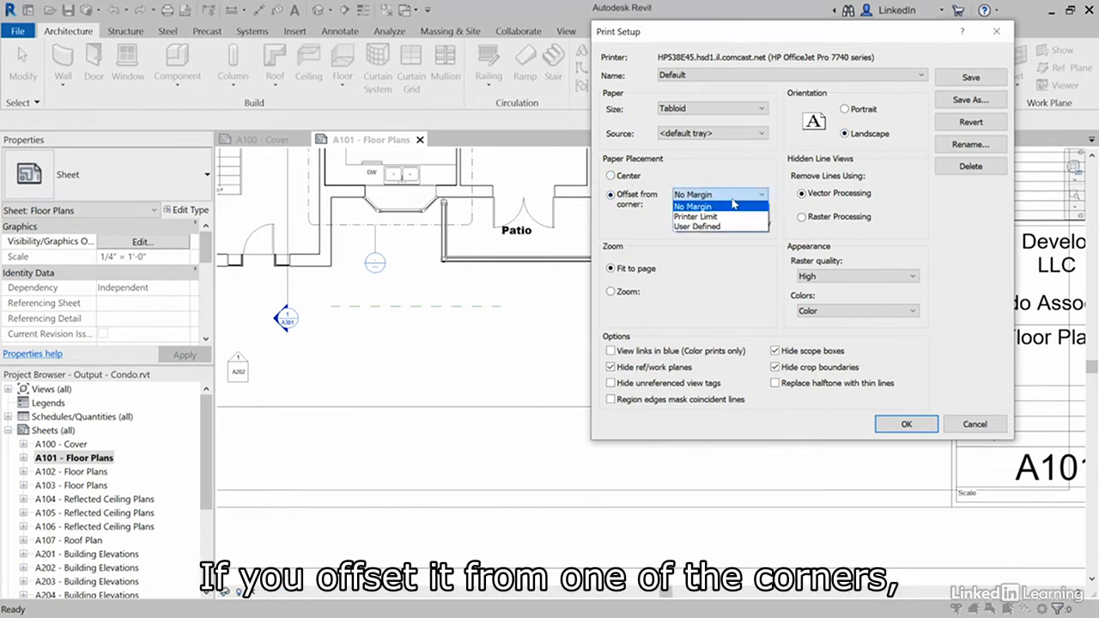
pyautogui.click(733, 206)
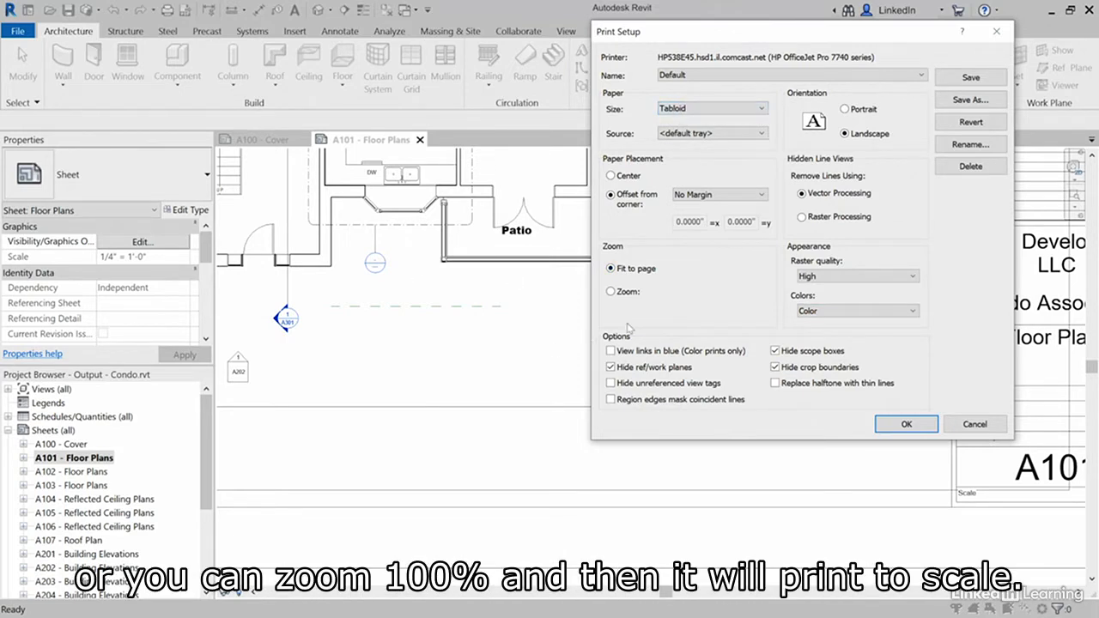
pyautogui.click(629, 292)
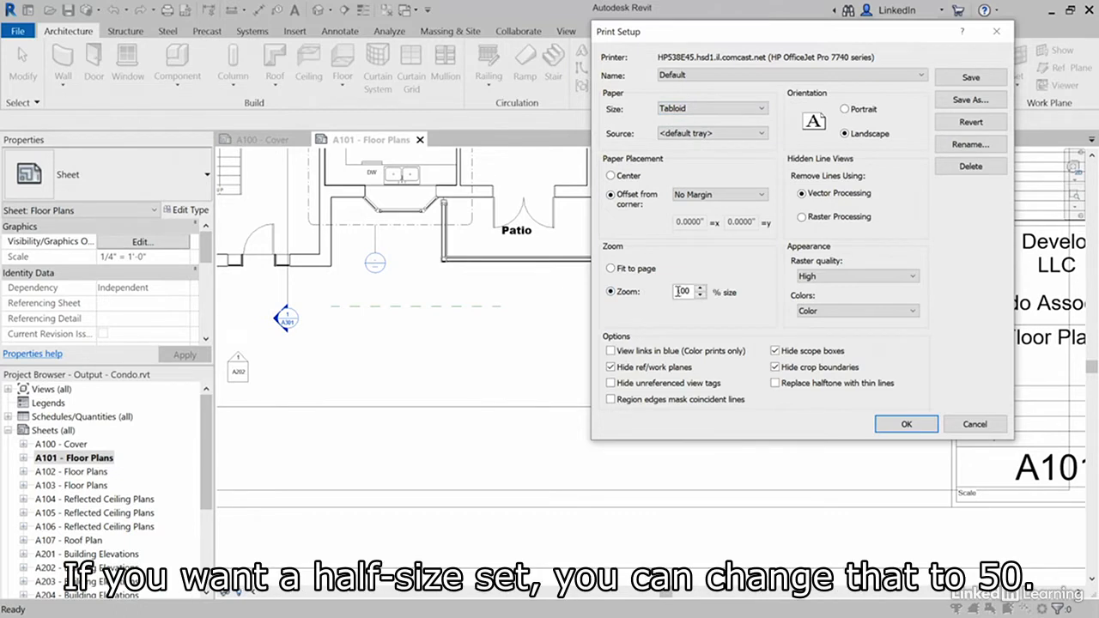
pyautogui.moveTo(675, 292); pyautogui.dragTo(703, 292)
pyautogui.write('50')
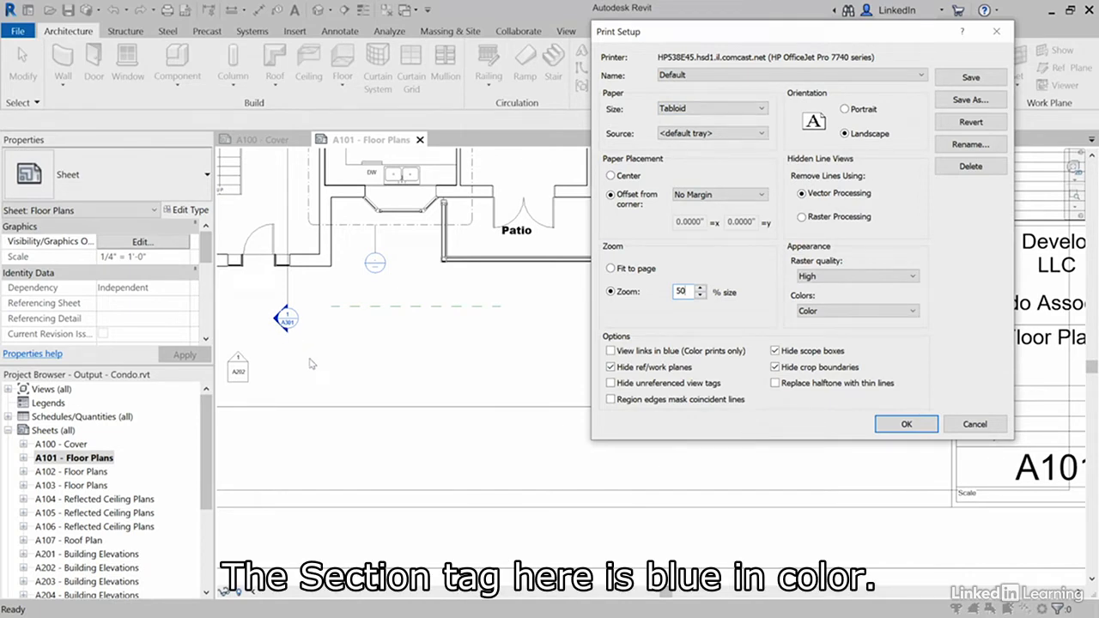
# Step: Enable View links in blue and Hide unreferenced view tags, apply the print setup, and check the result in a print preview
pyautogui.click(612, 351)
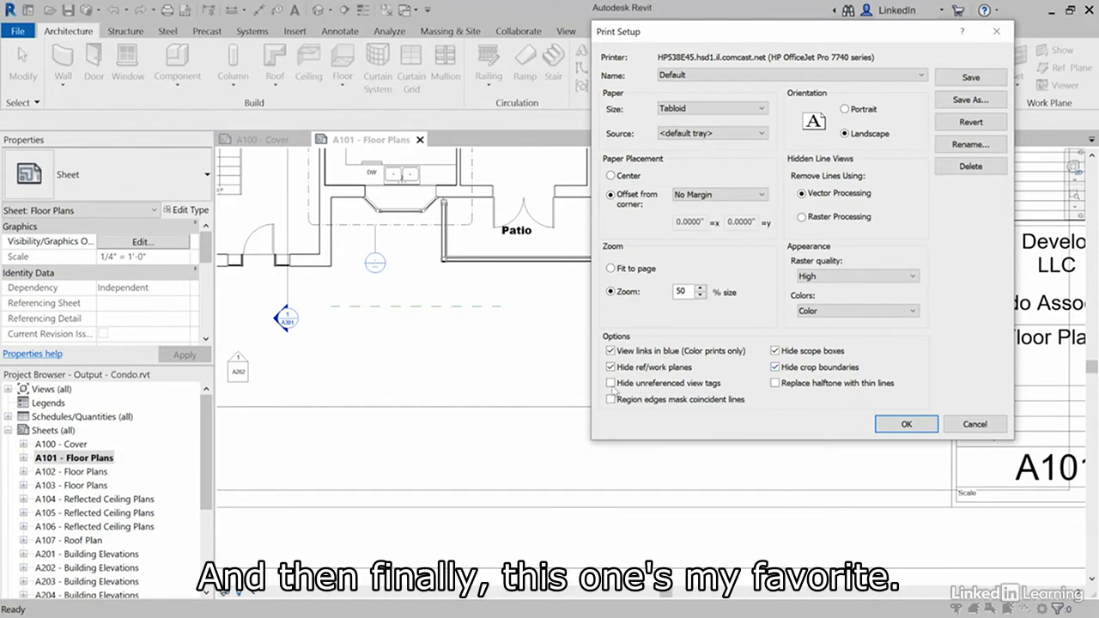
pyautogui.click(611, 383)
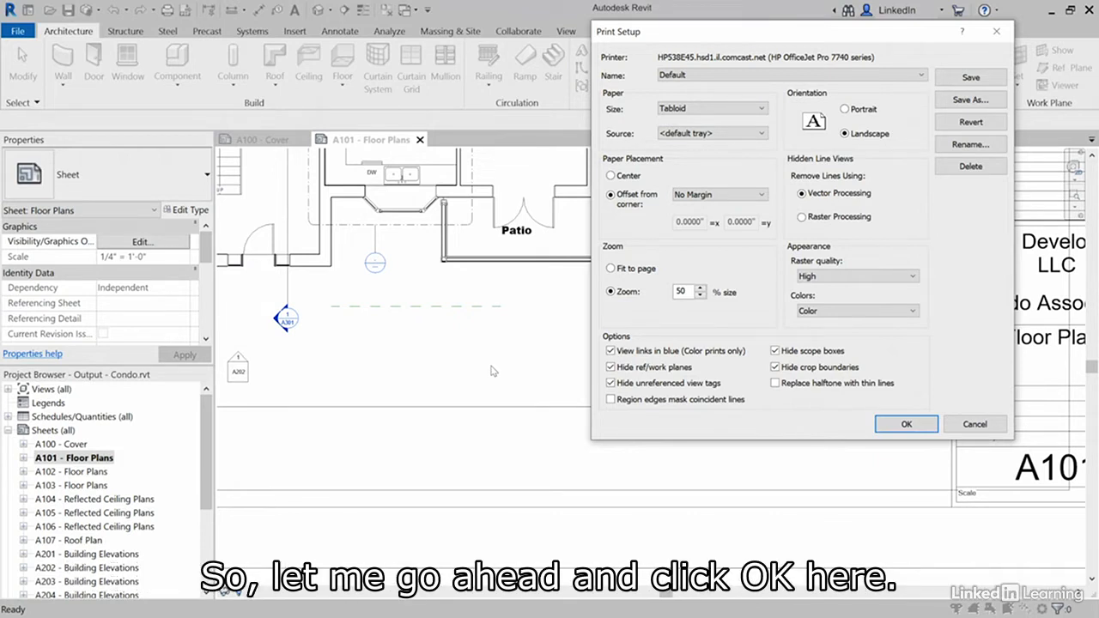
pyautogui.click(923, 426)
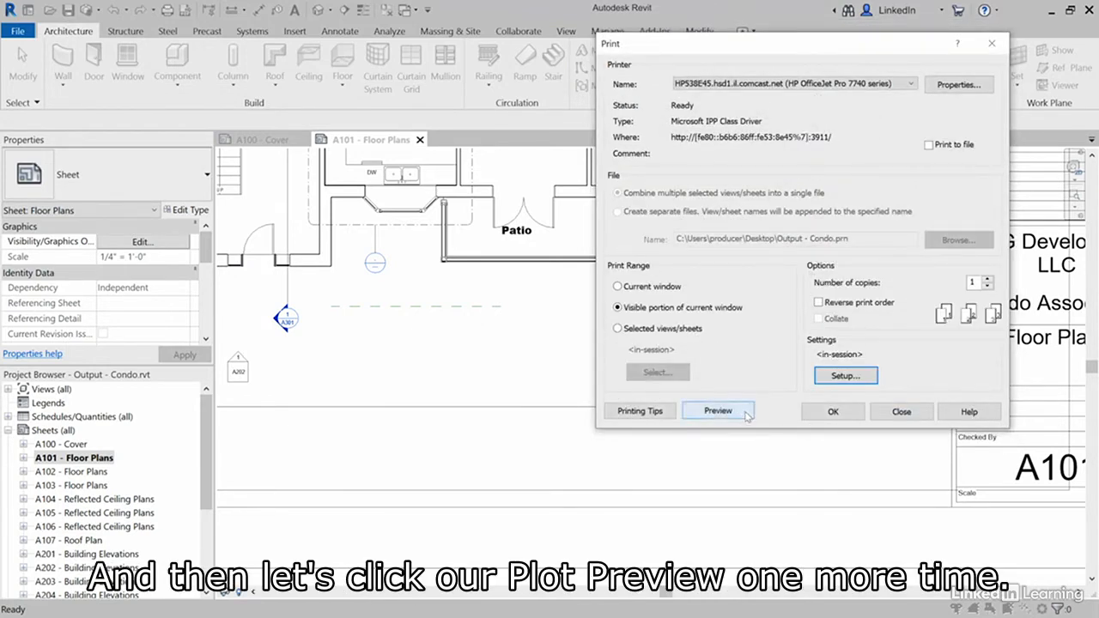
pyautogui.click(718, 411)
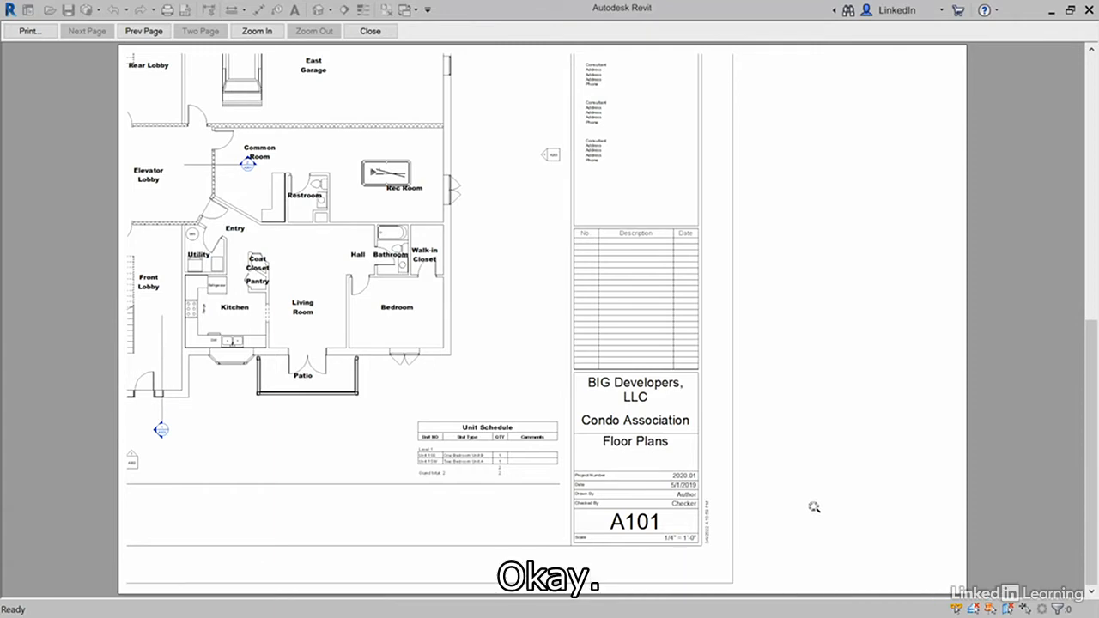
pyautogui.click(370, 31)
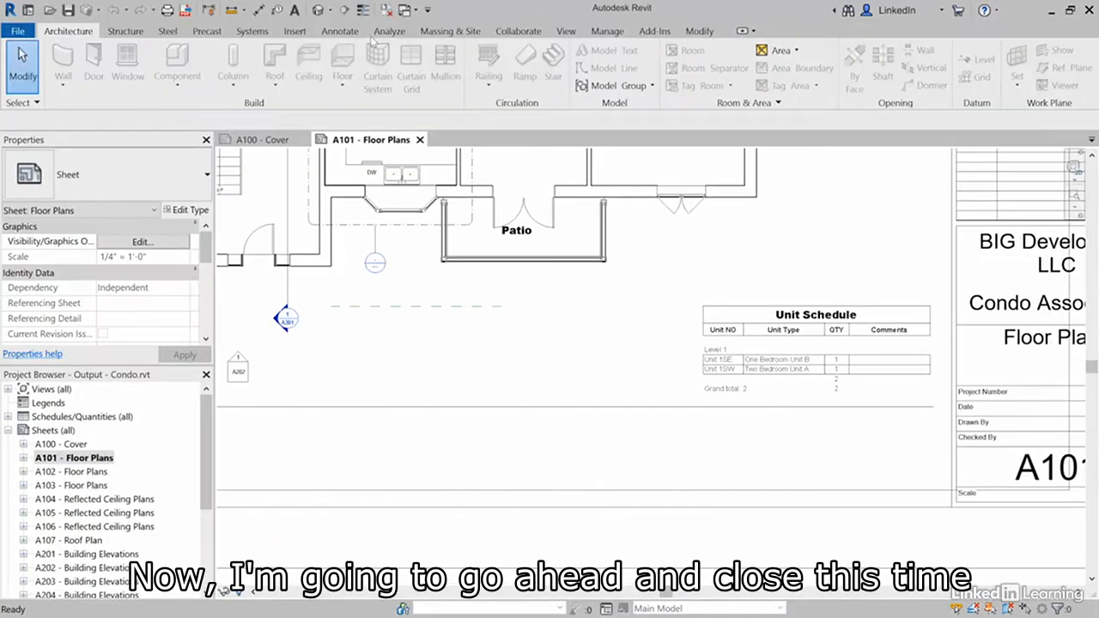
# Step: Start a PDF export with the range set to selected views/sheets and open the view/sheet selection for editing
pyautogui.click(17, 31)
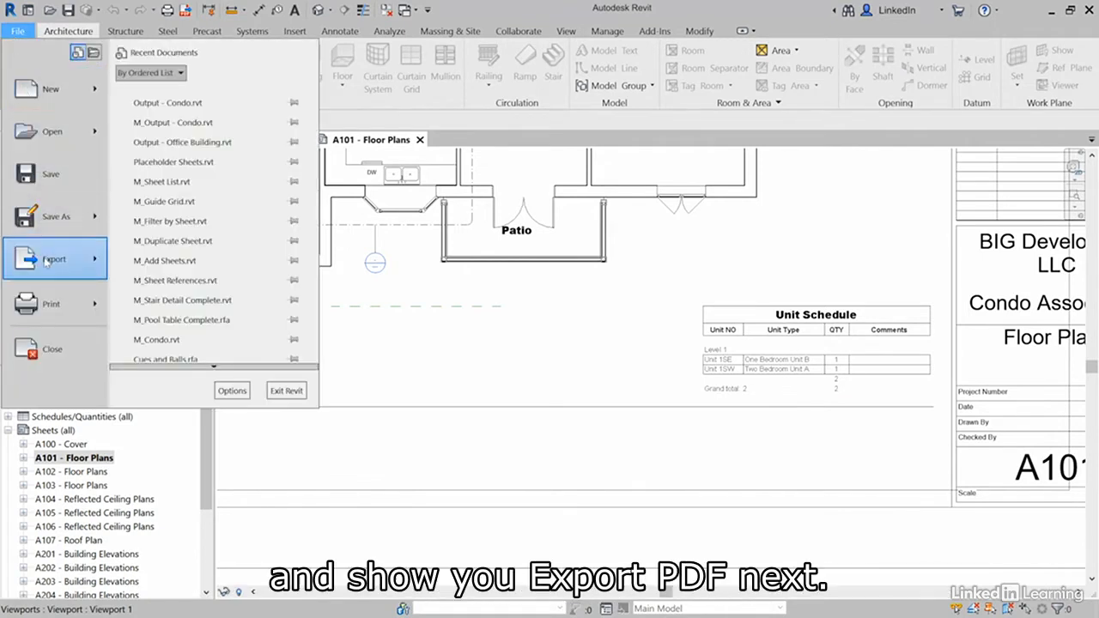
pyautogui.moveTo(50, 258)
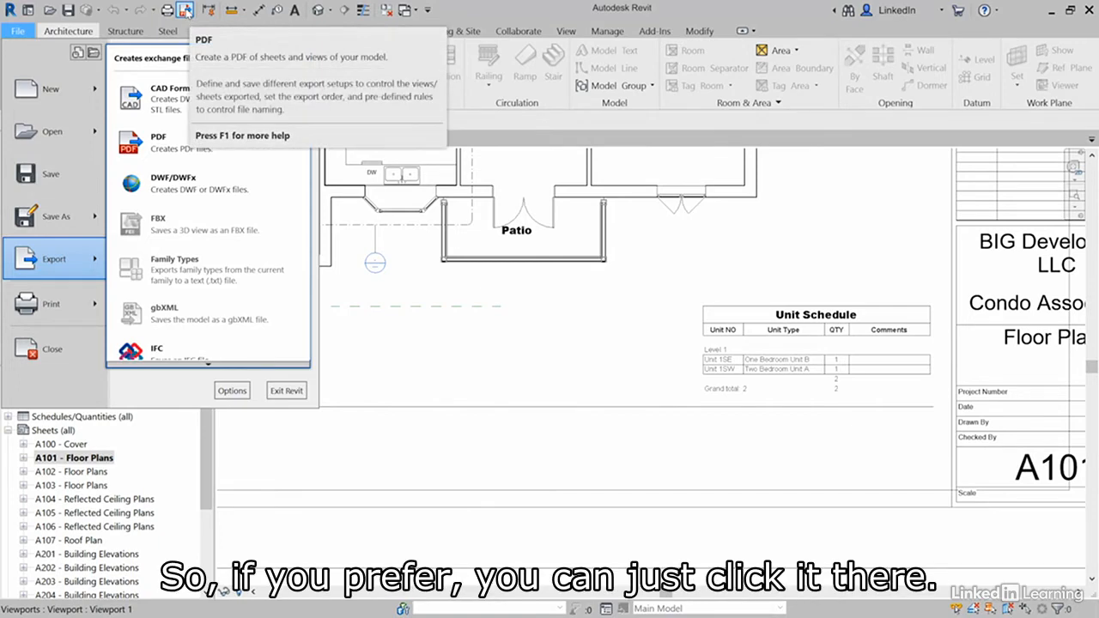
pyautogui.click(186, 11)
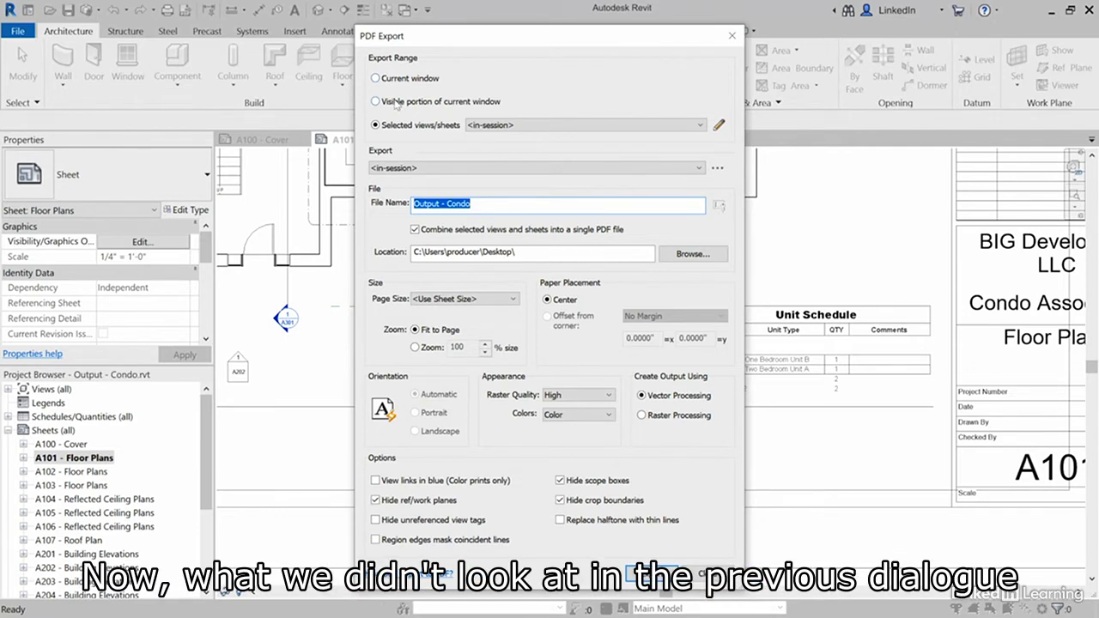
pyautogui.click(388, 127)
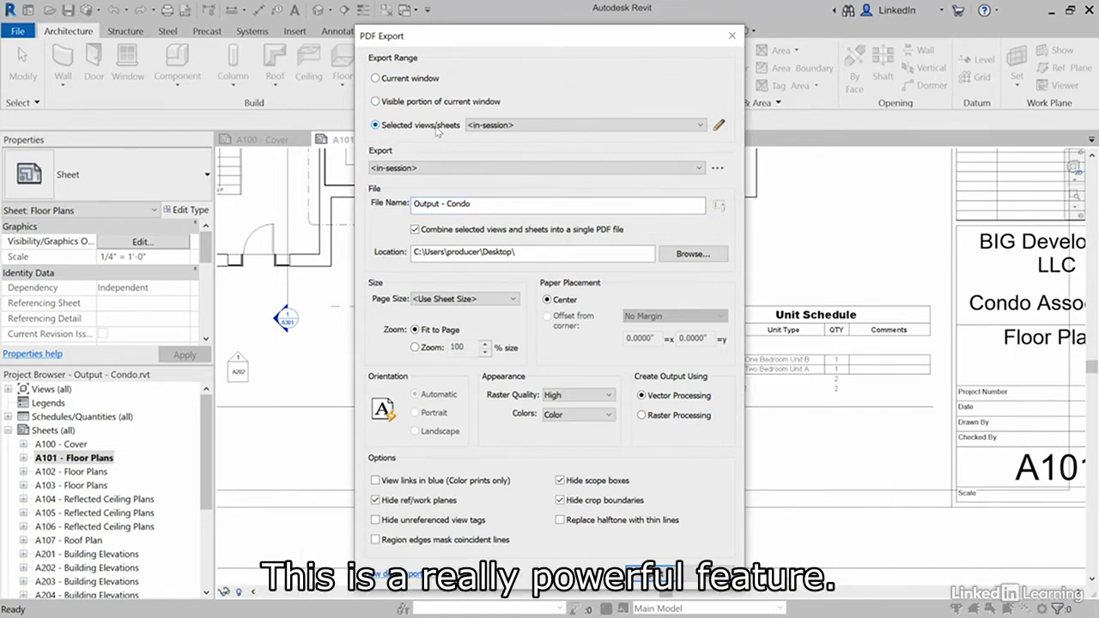
pyautogui.click(719, 126)
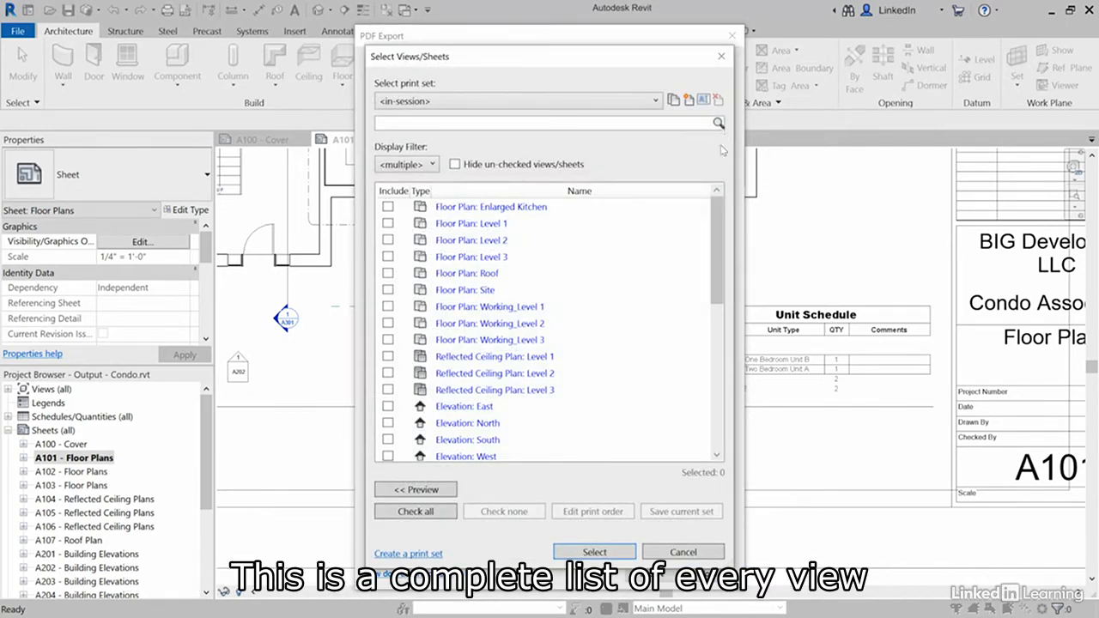
# Step: Include all the sheets from A100 - Cover through A601 - Schedules in the export selection
pyautogui.moveTo(714, 209); pyautogui.dragTo(720, 392)
pyautogui.click(485, 274)
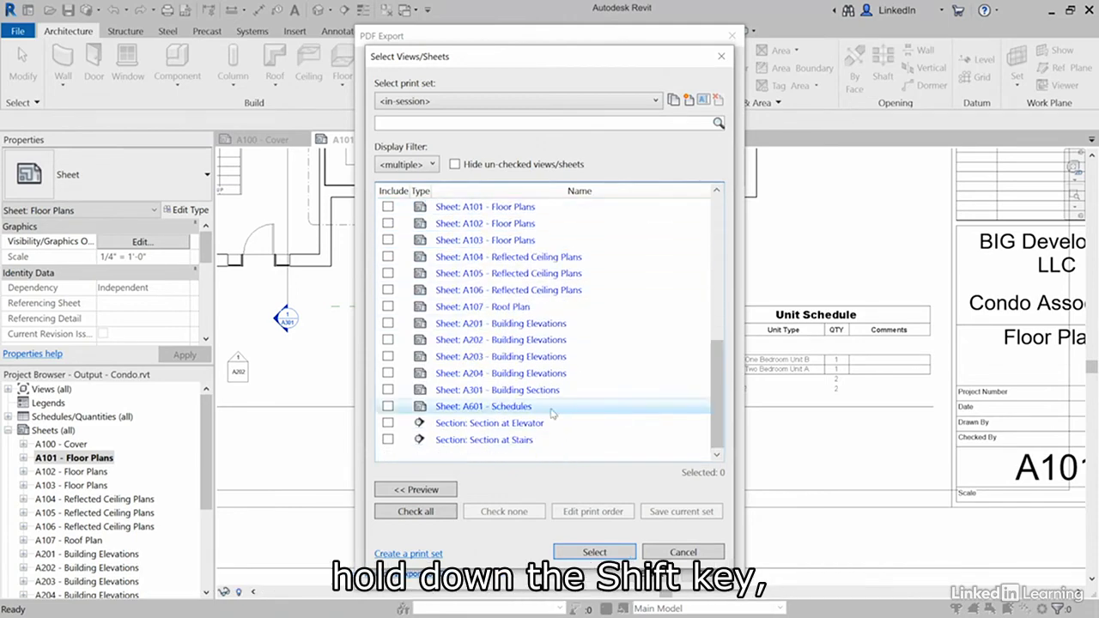
pyautogui.keyDown('shift'); pyautogui.click(514, 410); pyautogui.keyUp('shift')
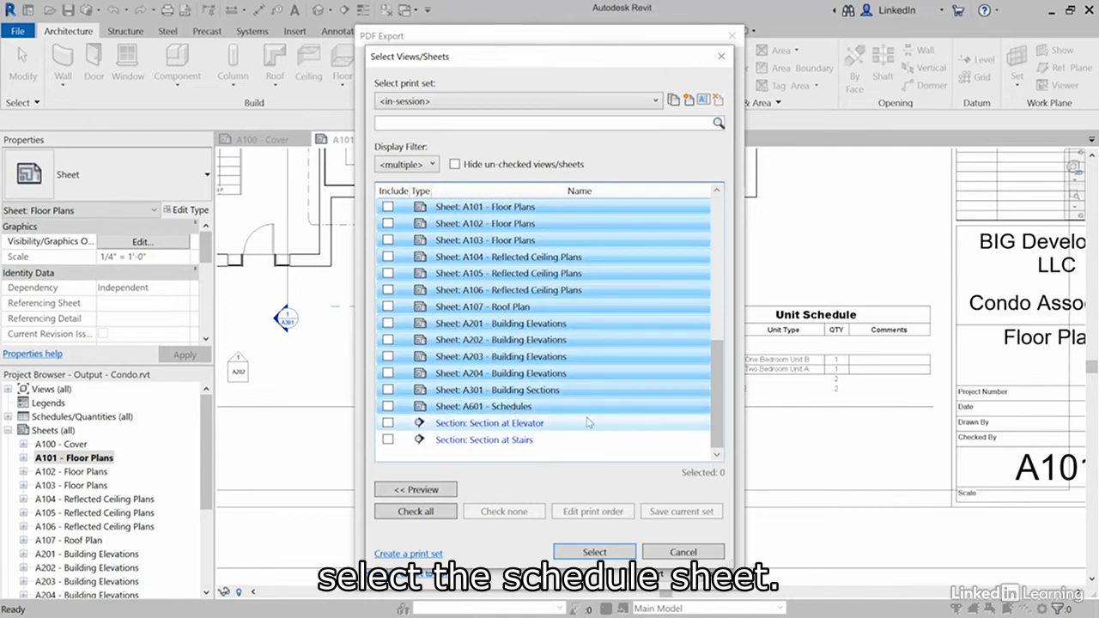
pyautogui.click(389, 358)
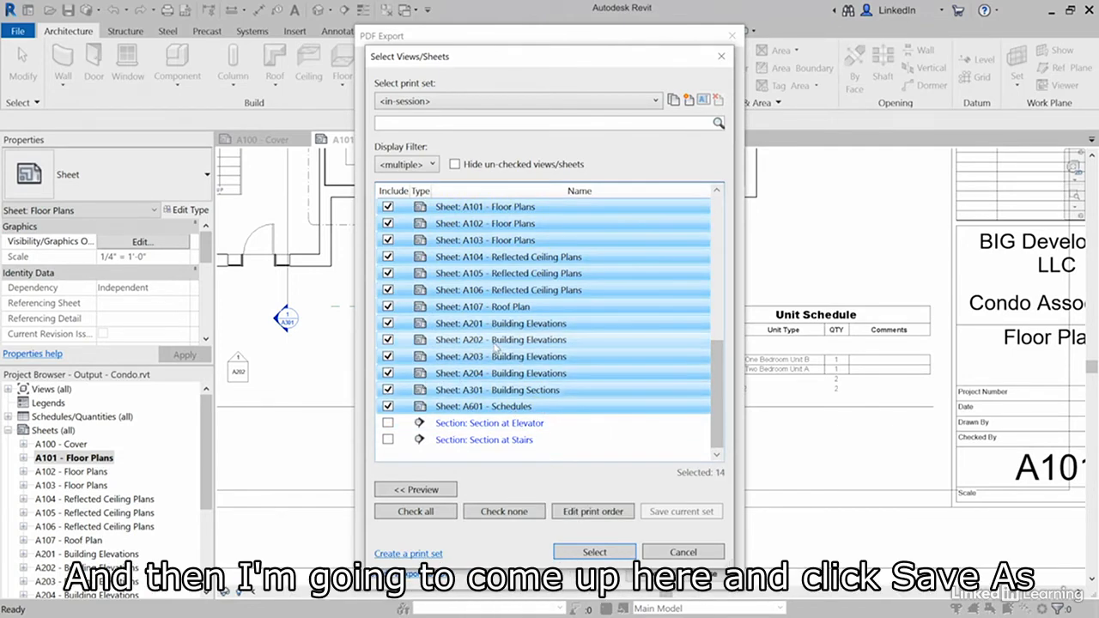
# Step: Save the checked sheets as a print set named All Sheets, use it for the export, and keep it for future sessions
pyautogui.click(674, 100)
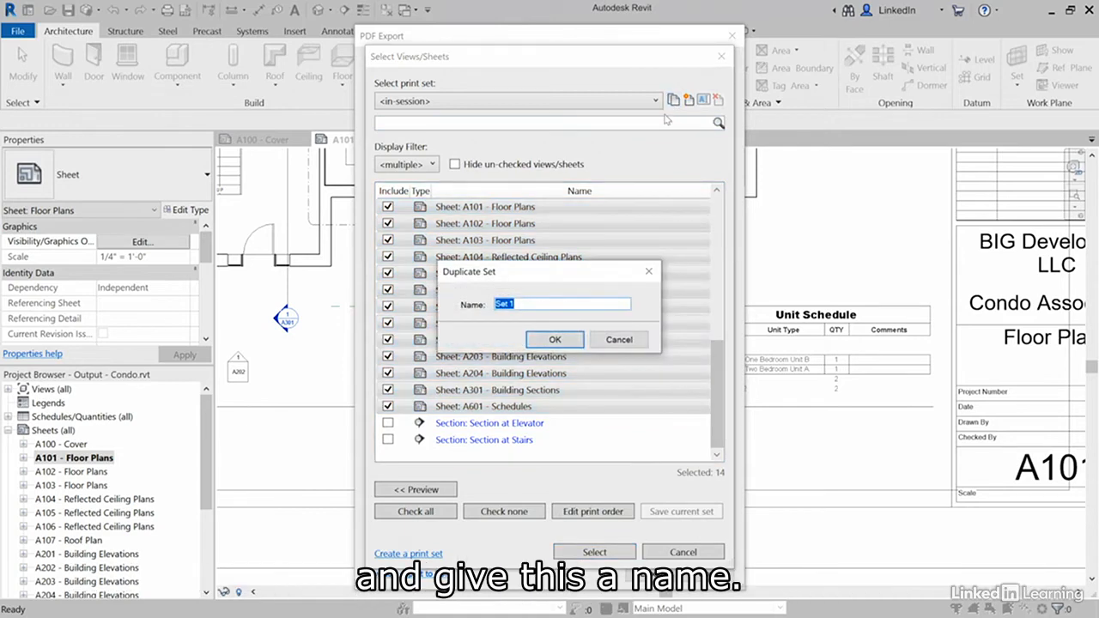
pyautogui.write('All Sheets')
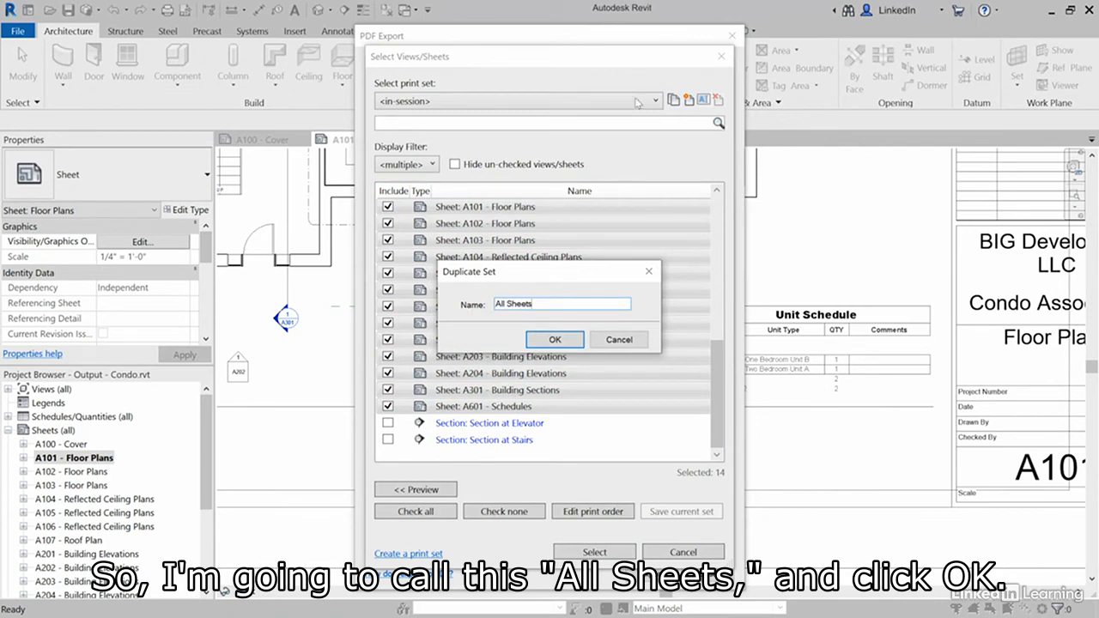
pyautogui.click(555, 341)
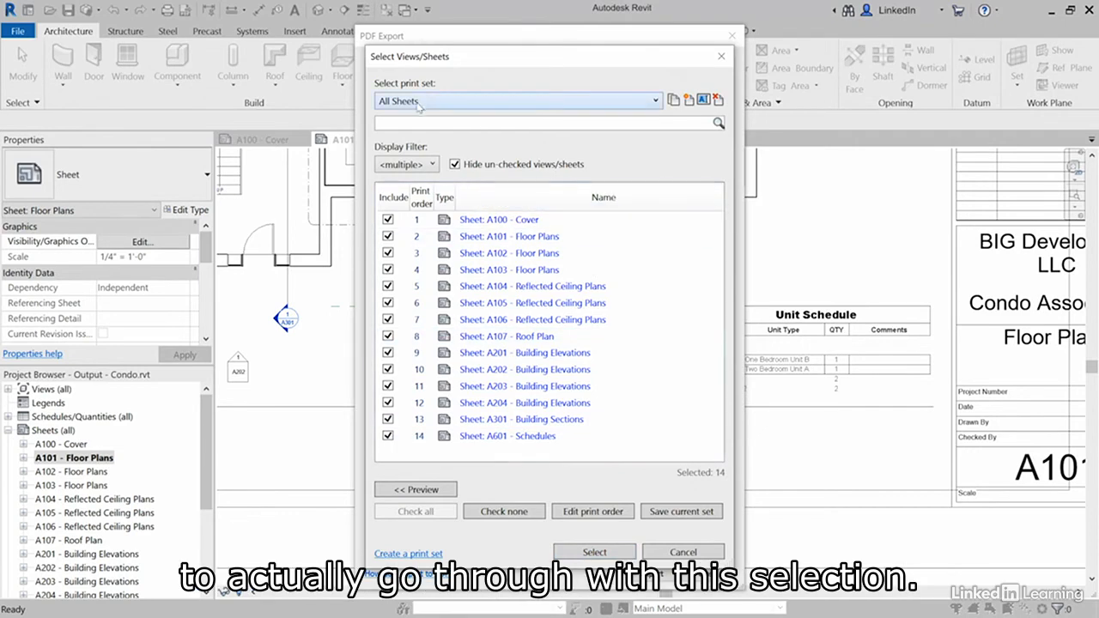
pyautogui.click(573, 550)
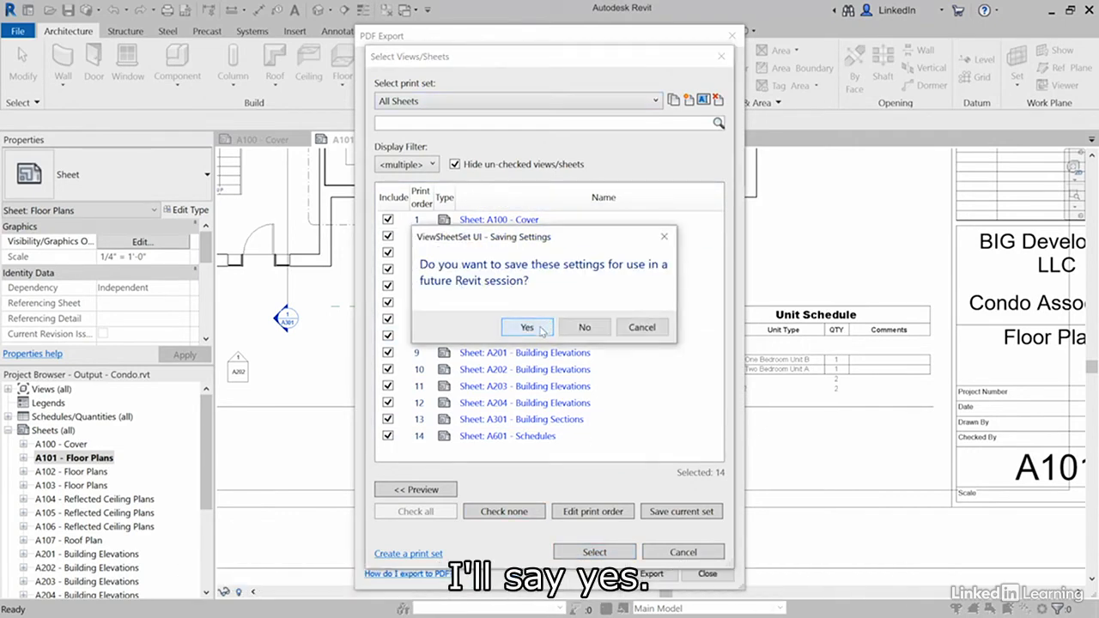
pyautogui.click(543, 329)
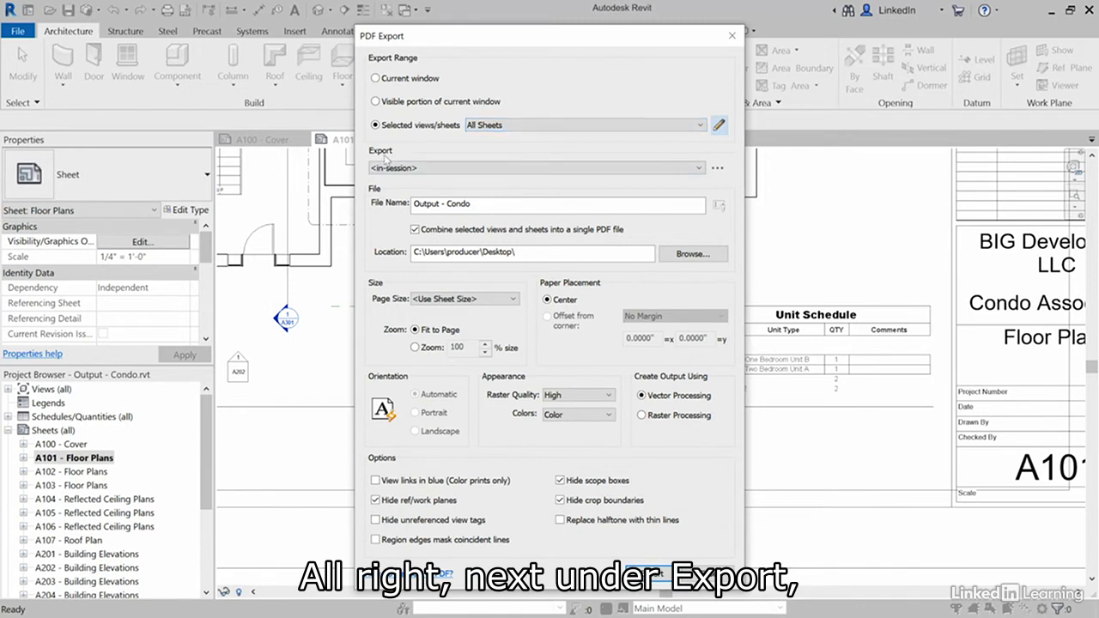
# Step: Keep the page size at Use Sheet Size, set the zoom to 100% size, and enable View links in blue and Hide unreferenced view tags
pyautogui.moveTo(483, 204); pyautogui.dragTo(401, 204)
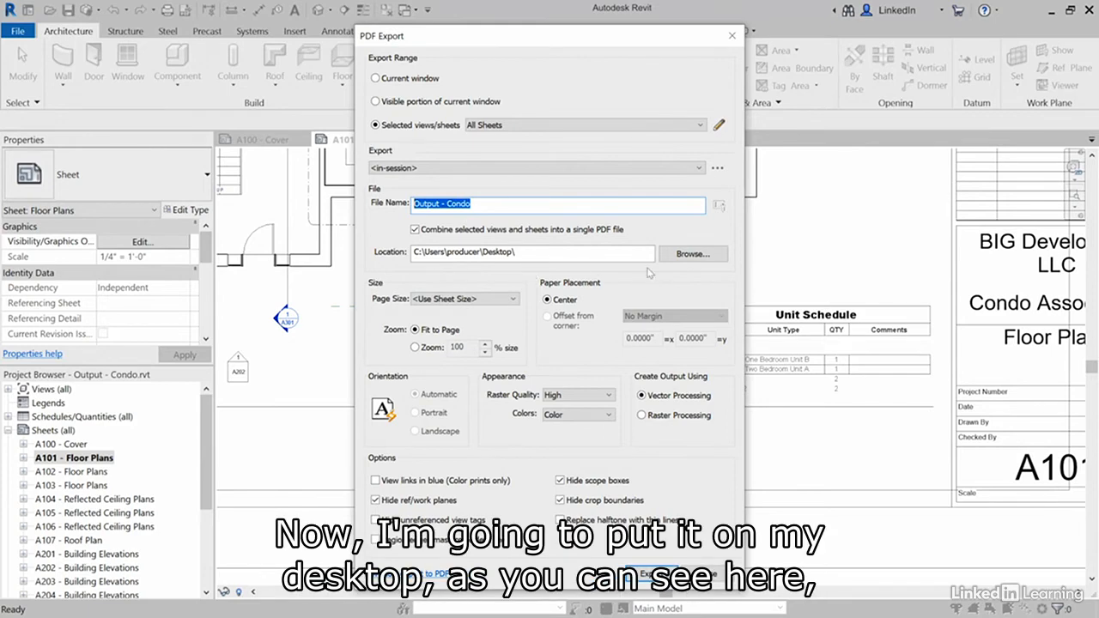
pyautogui.click(547, 256)
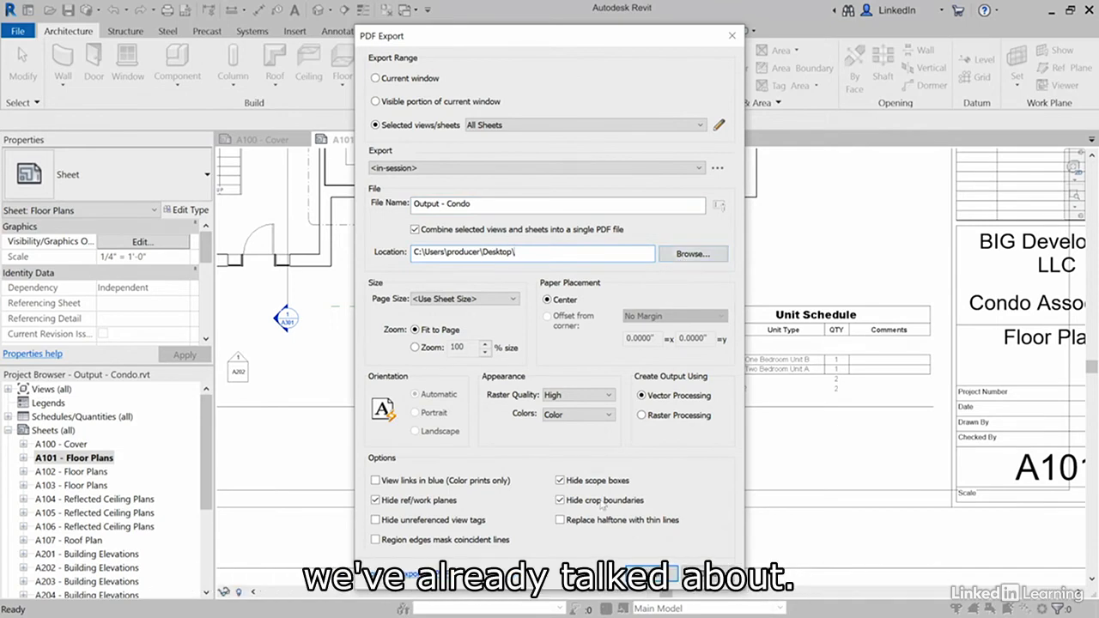
pyautogui.click(481, 302)
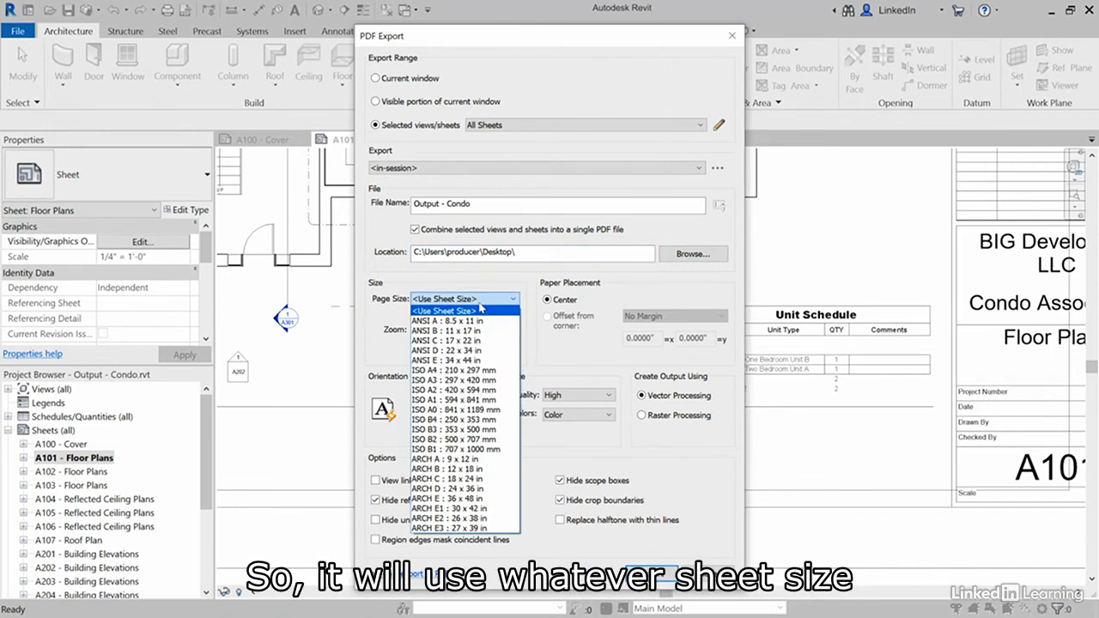
pyautogui.click(469, 278)
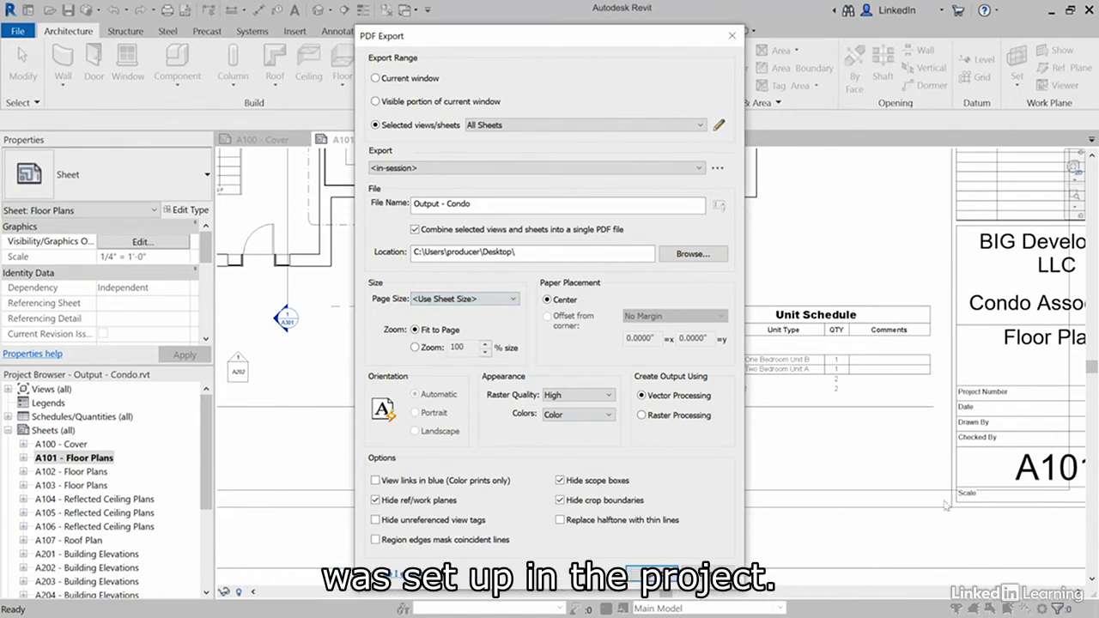
pyautogui.click(416, 347)
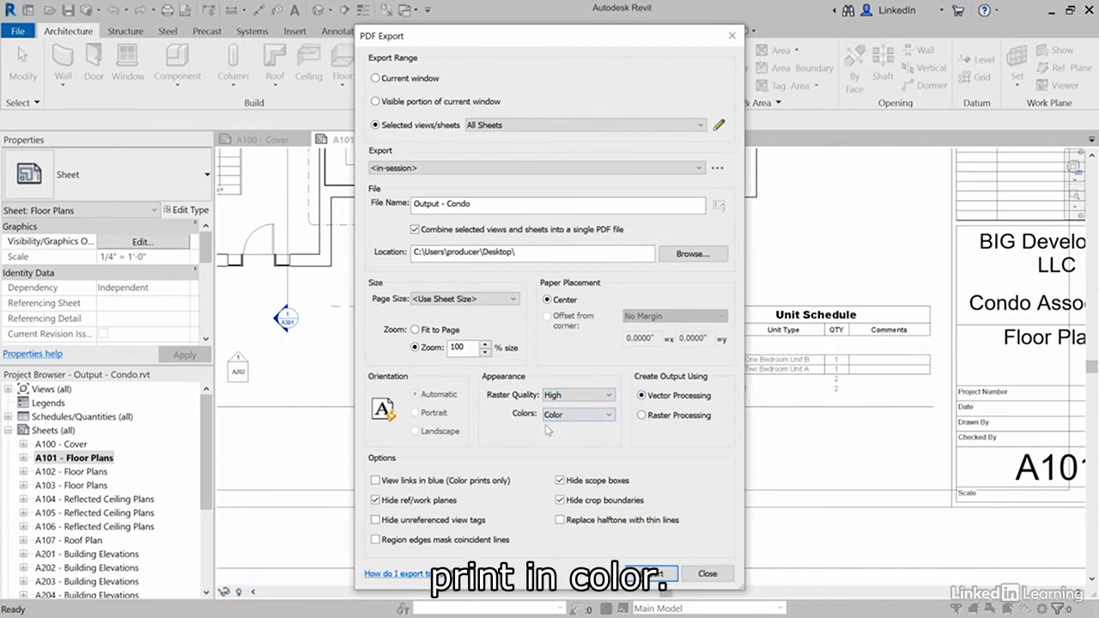
pyautogui.click(378, 482)
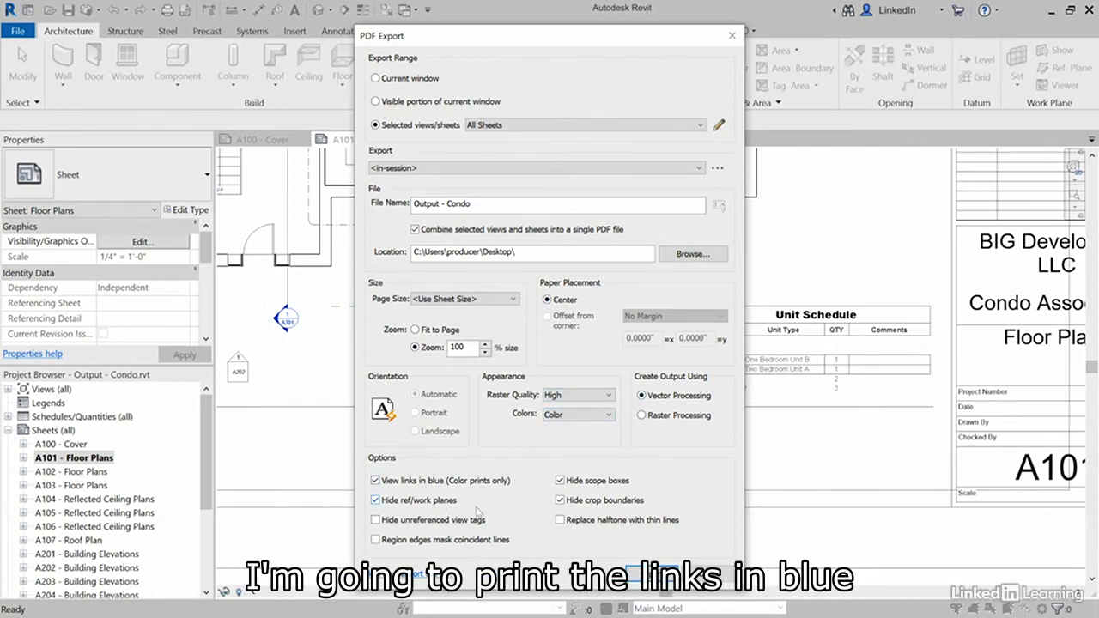
pyautogui.click(401, 520)
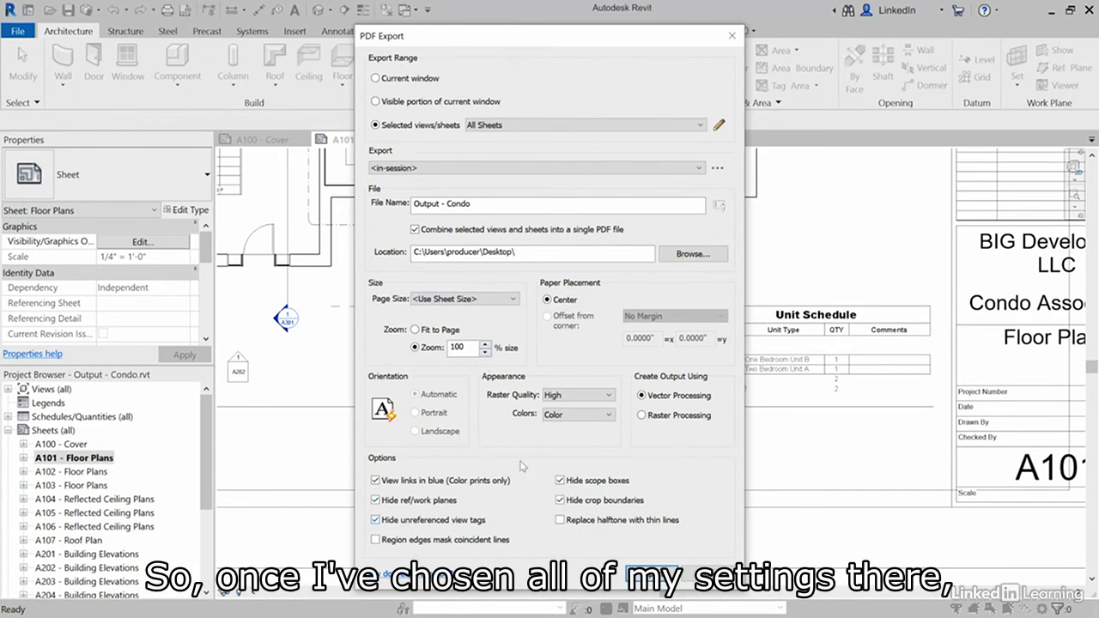
# Step: Export the combined PDF without saving the export settings for future sessions, and dismiss the raster processing warning
pyautogui.click(652, 573)
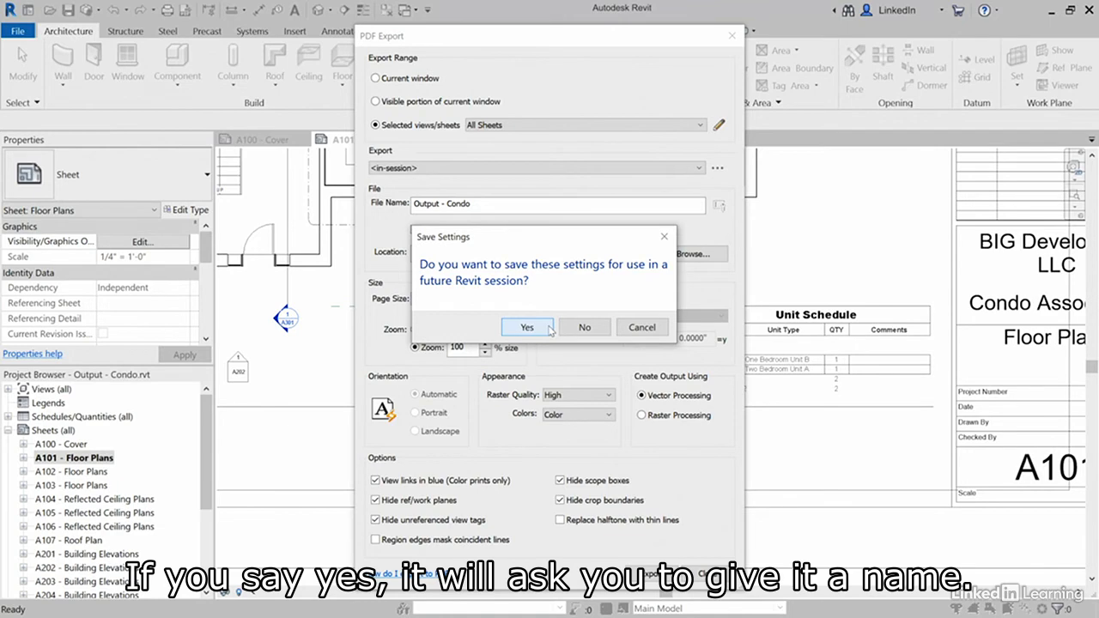
pyautogui.click(584, 328)
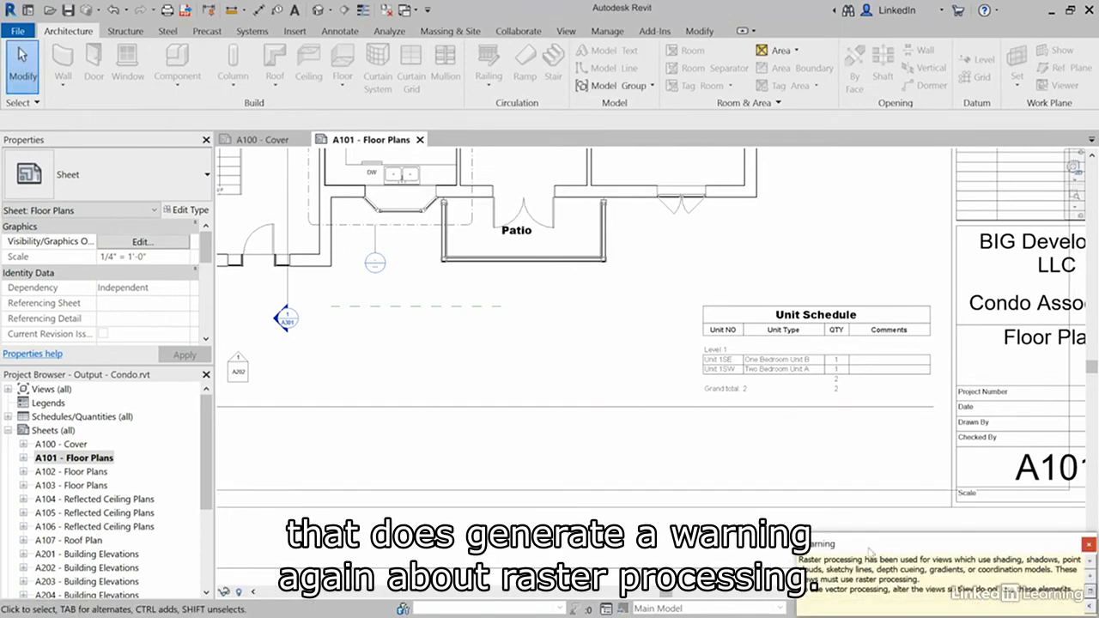
pyautogui.moveTo(800, 559); pyautogui.dragTo(894, 559)
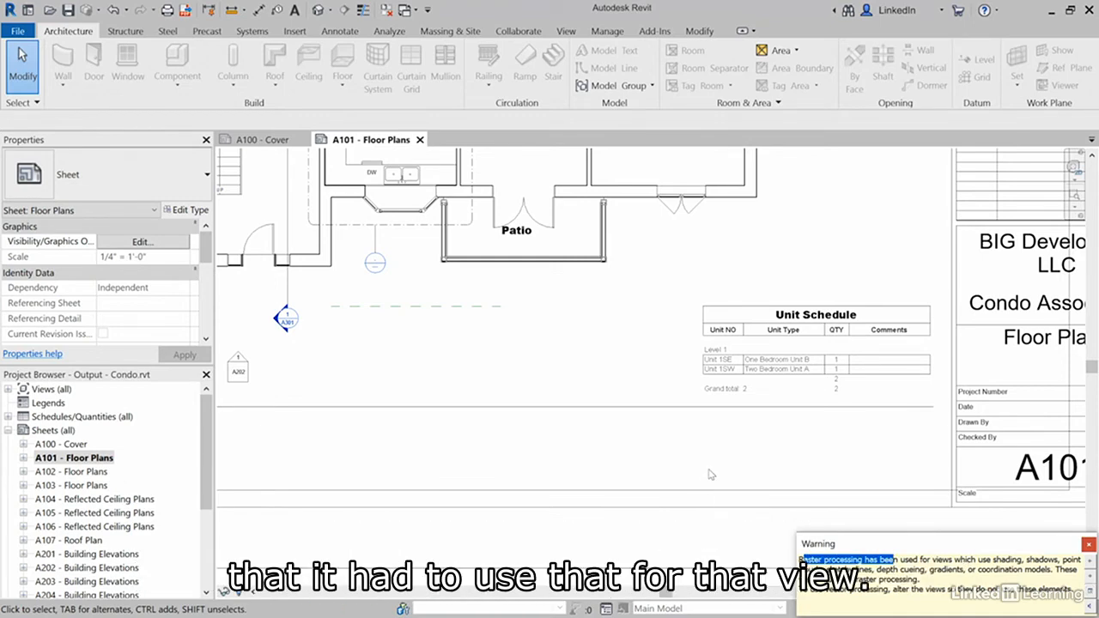
pyautogui.click(647, 447)
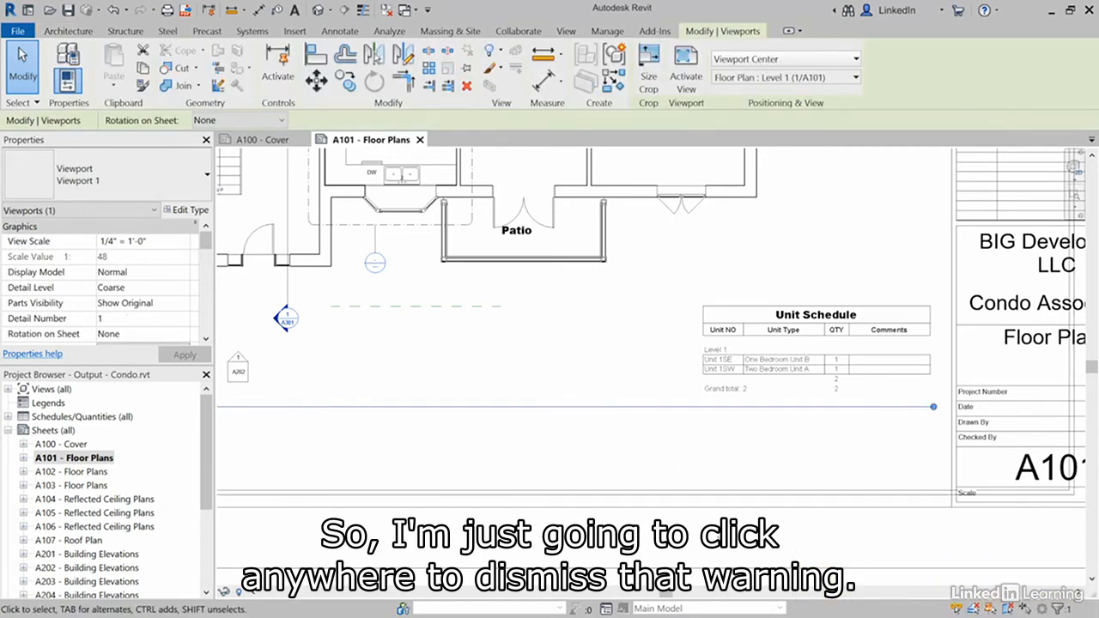
# Step: Minimize Revit, open Output - Condo.pdf from the desktop in Adobe Acrobat, and display the page thumbnails to review the exported sheets
pyautogui.click(1051, 10)
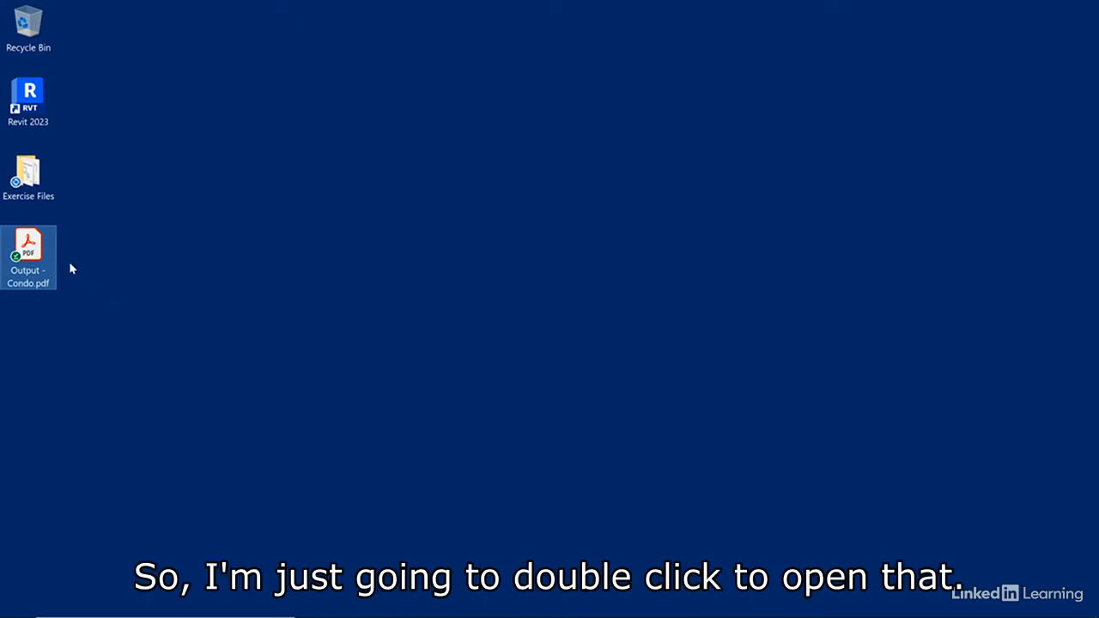
pyautogui.doubleClick(29, 251)
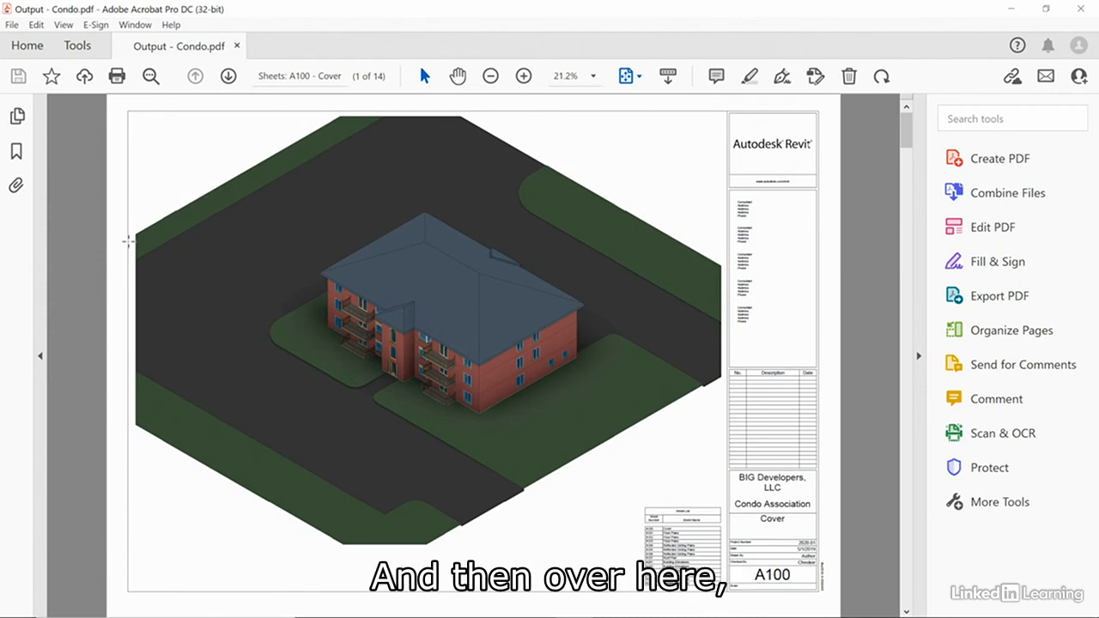
pyautogui.click(16, 117)
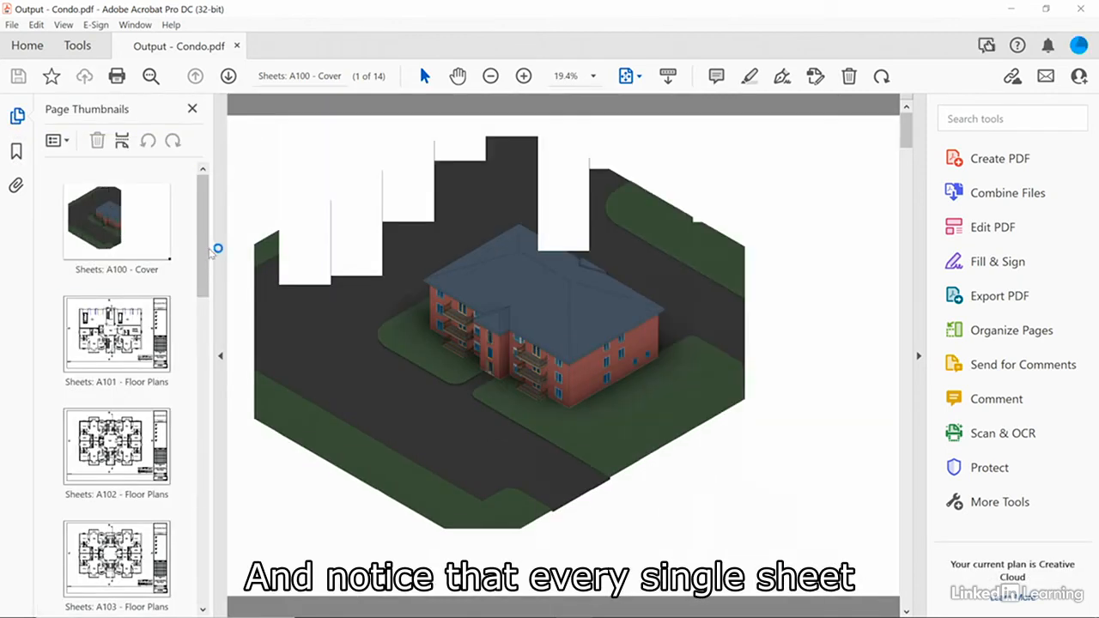
pyautogui.moveTo(204, 232); pyautogui.dragTo(208, 194)
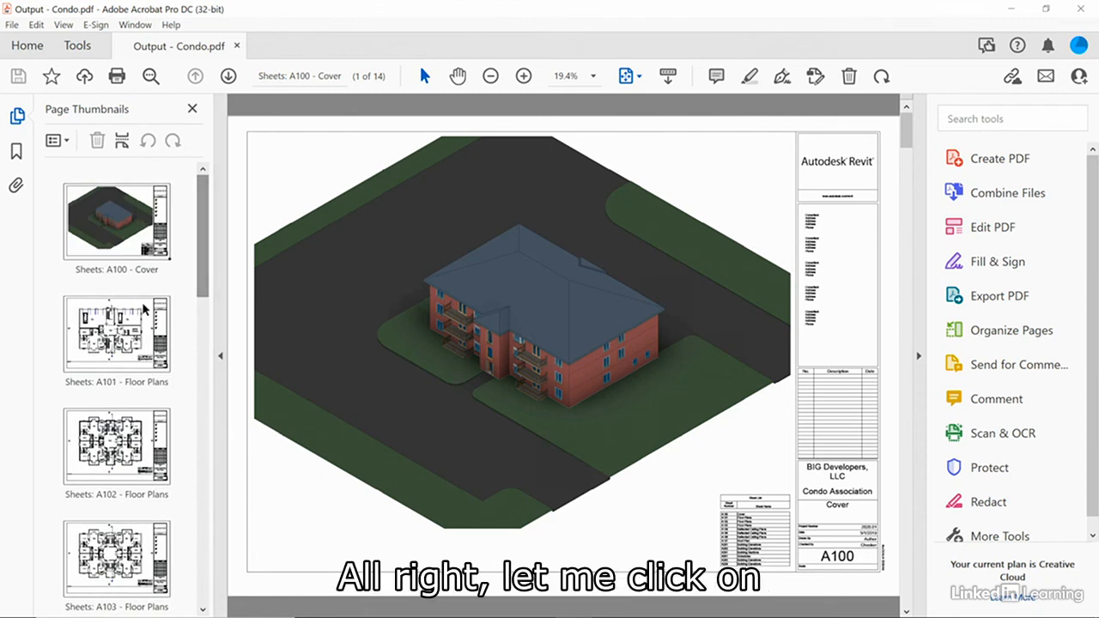
# Step: View sheet A101 - Floor Plans at 50% and follow the section marker link below the front lobby to sheet A301
pyautogui.click(112, 444)
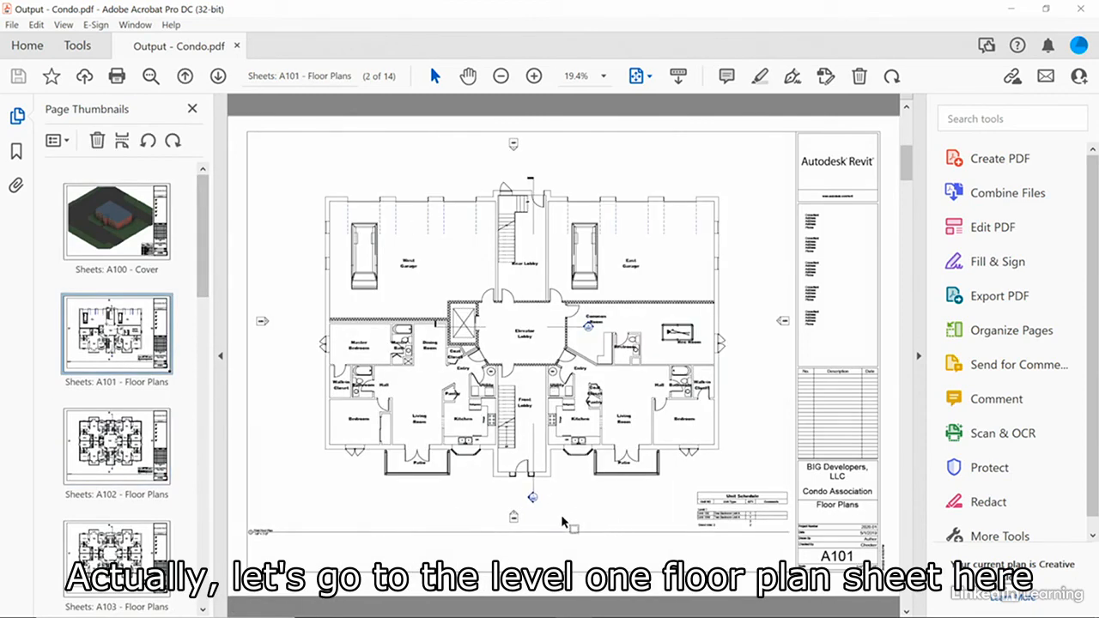
pyautogui.click(534, 76)
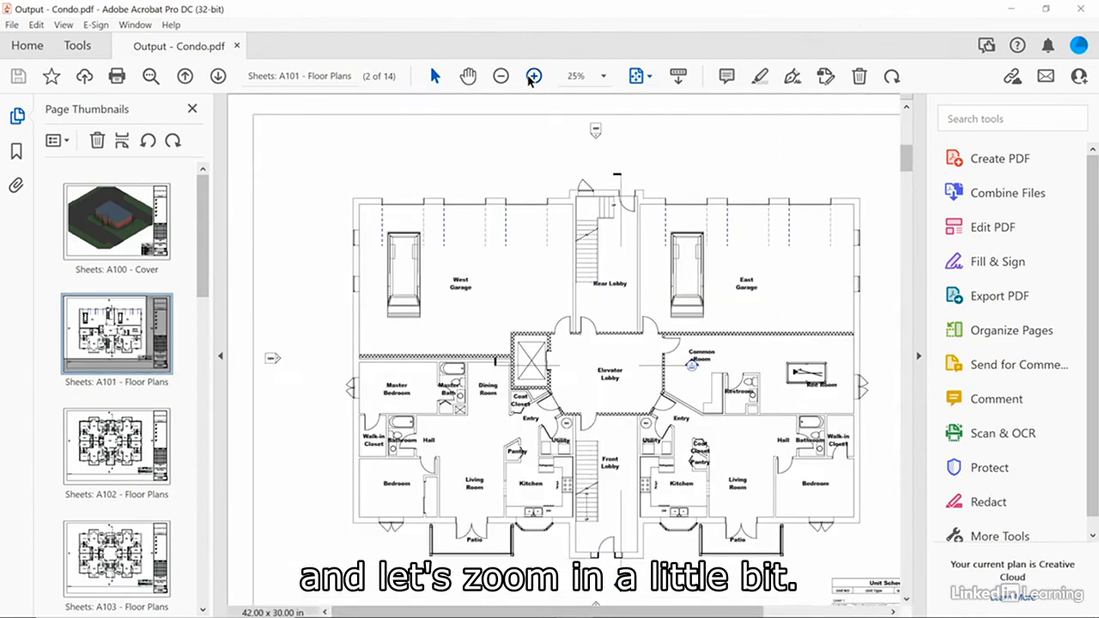
pyautogui.click(535, 76)
pyautogui.click(534, 76)
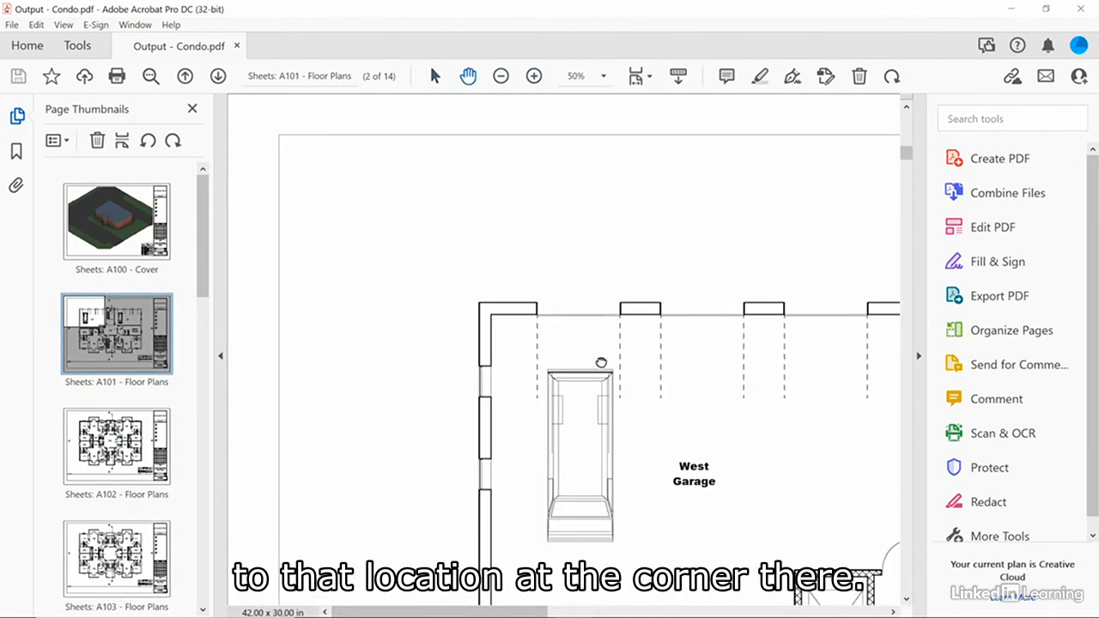
pyautogui.moveTo(658, 481); pyautogui.dragTo(475, 258)
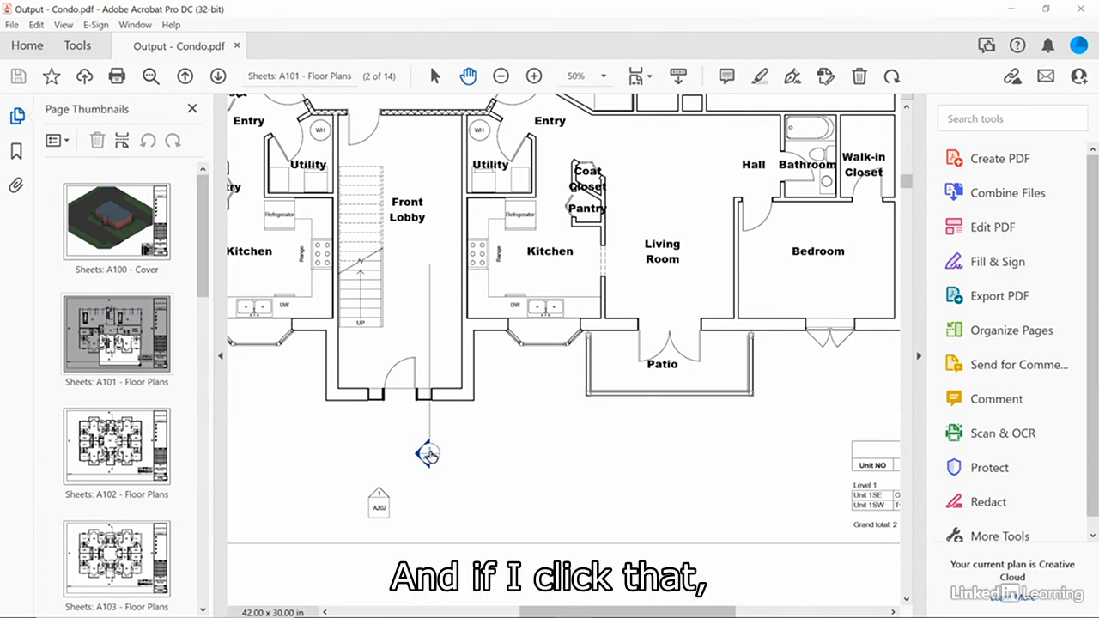
pyautogui.click(427, 454)
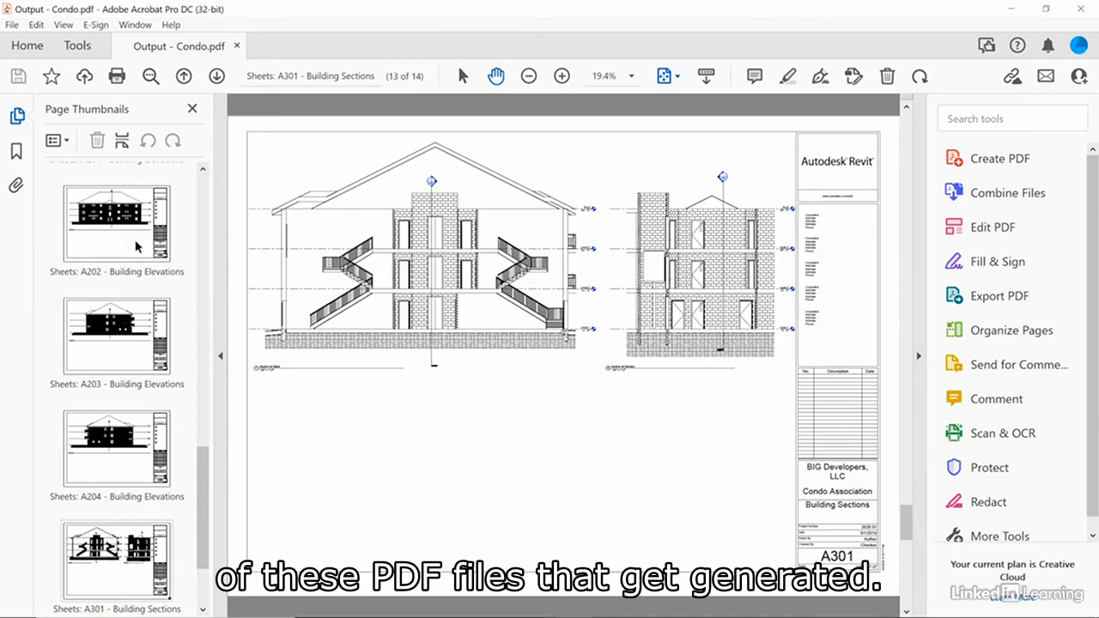
# Step: Test the cross-references by following the section marker on sheet A202 to A301 and a level head on sheet A203 to A102
pyautogui.click(109, 233)
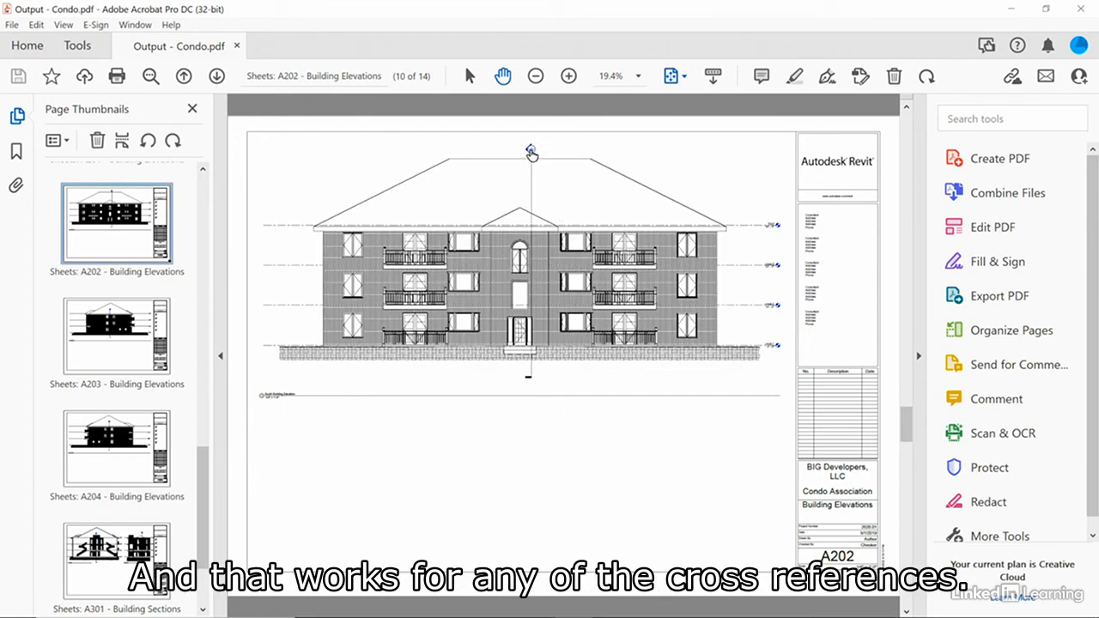
pyautogui.click(533, 152)
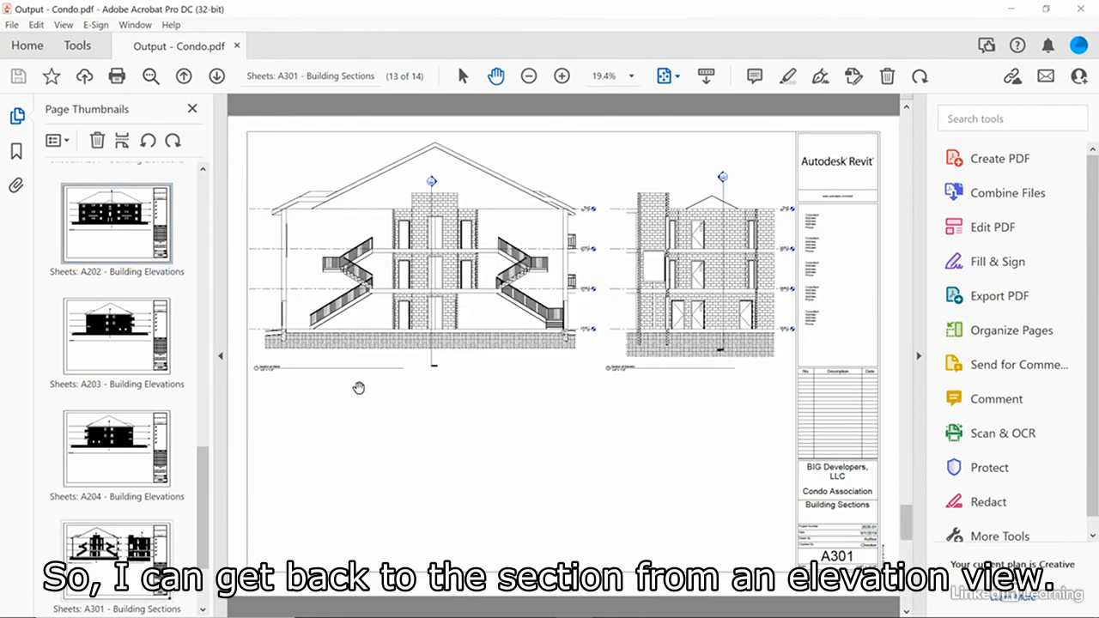
pyautogui.click(112, 328)
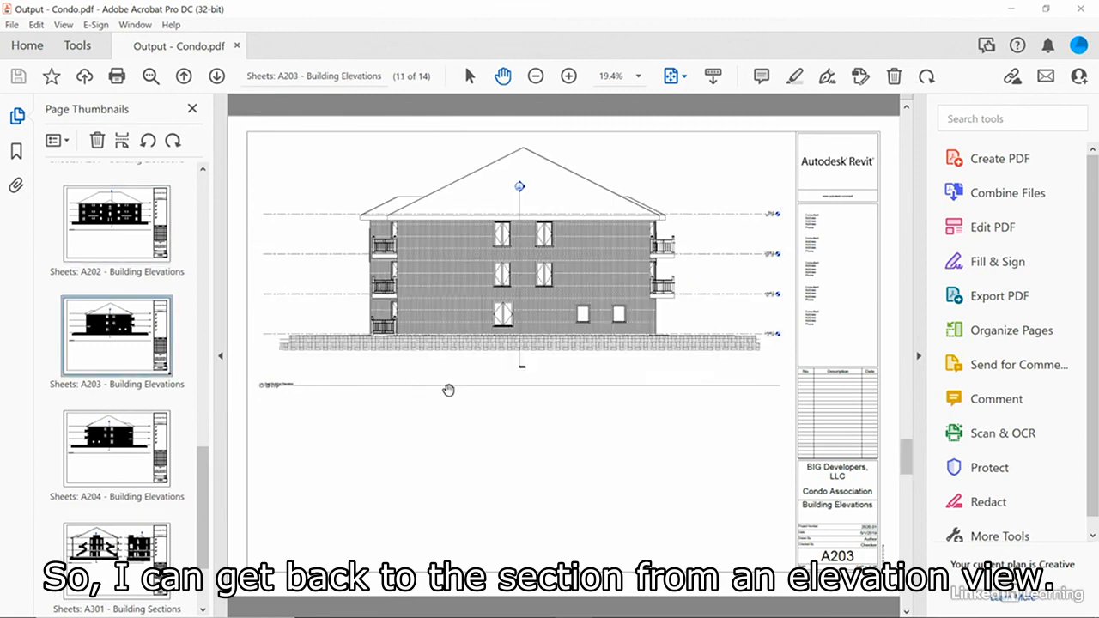
pyautogui.click(777, 296)
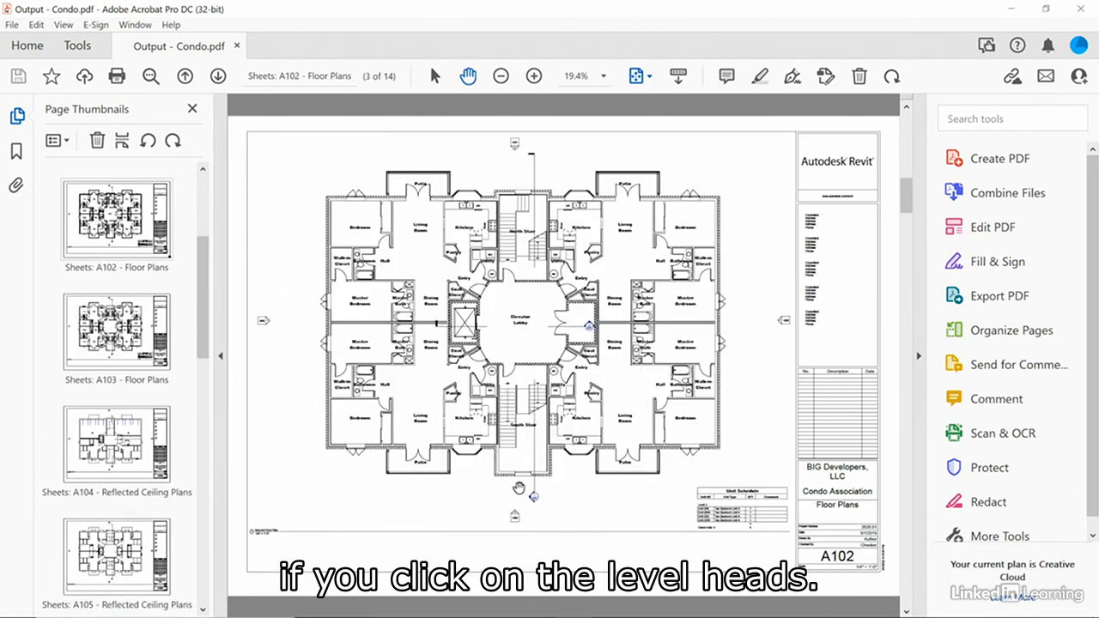